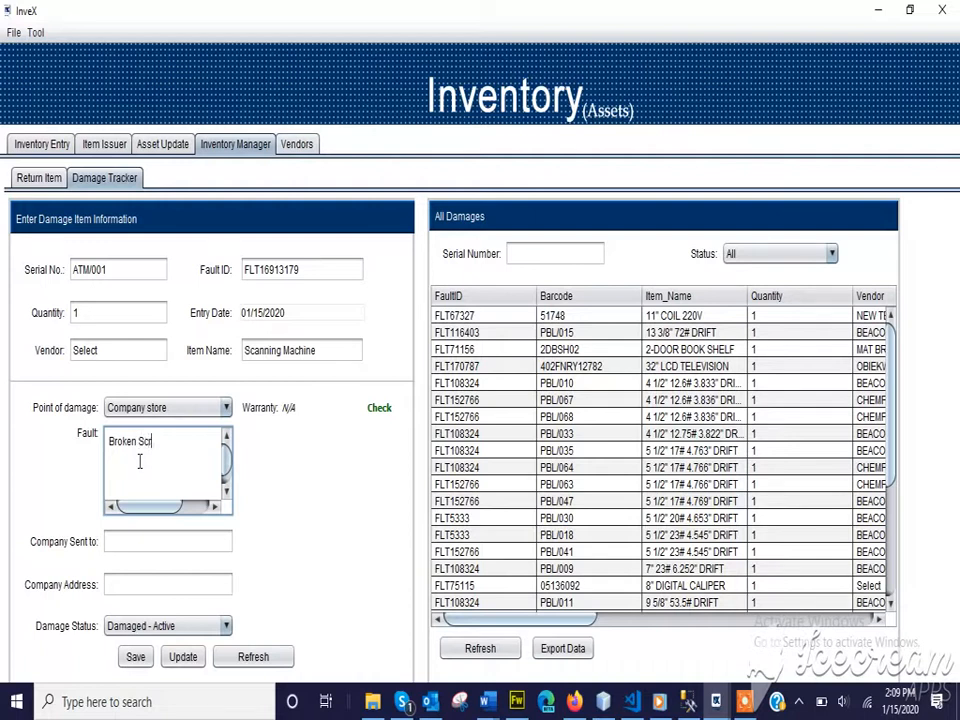
# Finish the fault as 'Broken Screen' and keep the status as Damaged - Active.
pyautogui.write('reen')
pyautogui.click(114, 540)
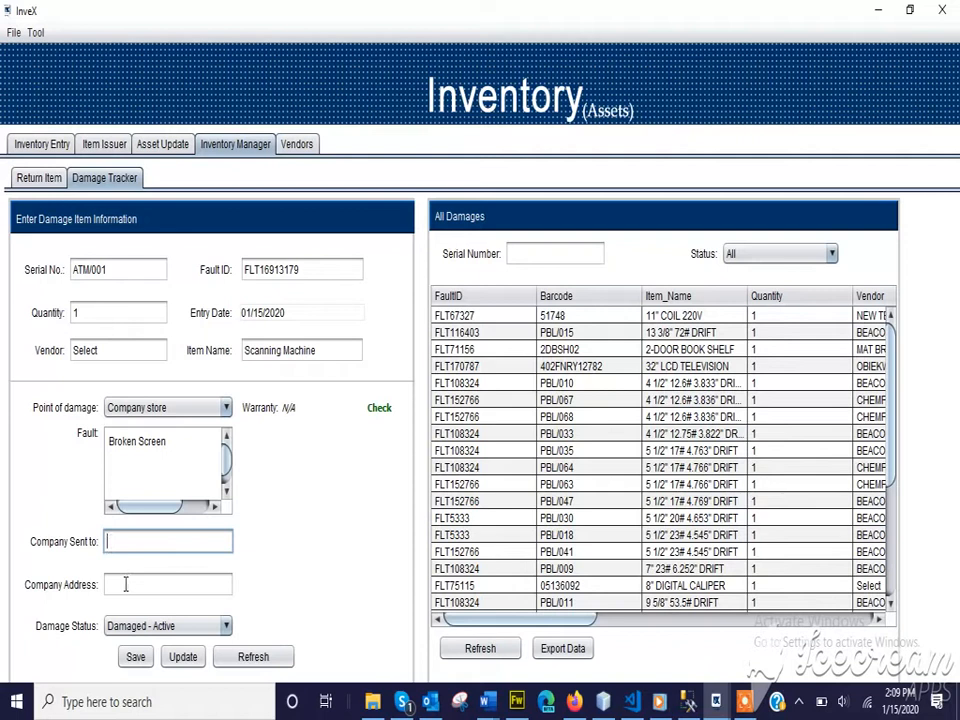
pyautogui.click(122, 582)
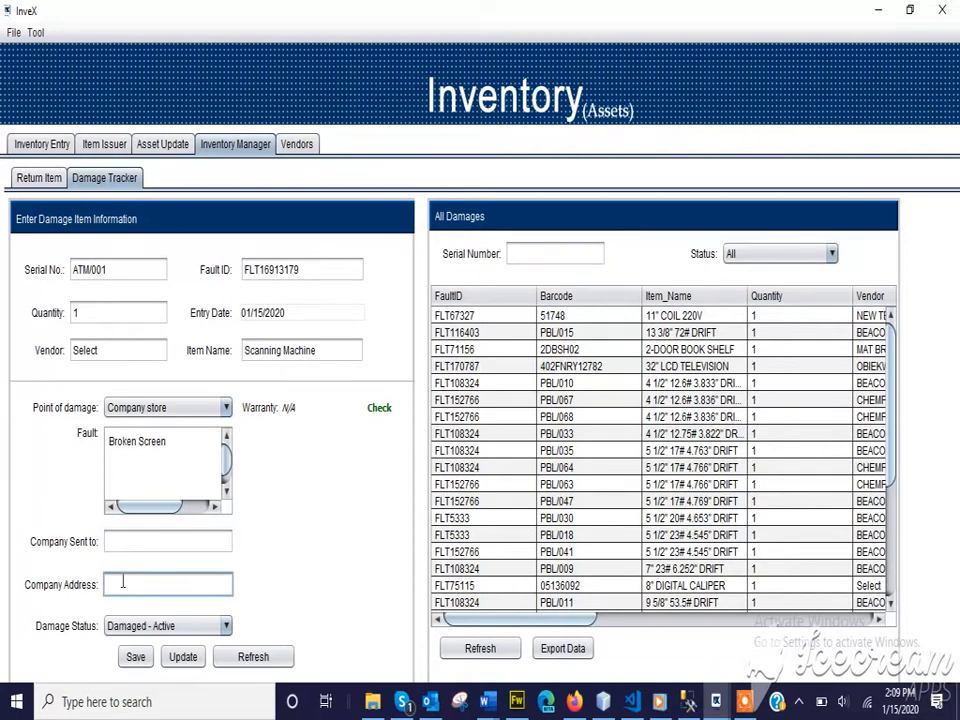
pyautogui.click(160, 632)
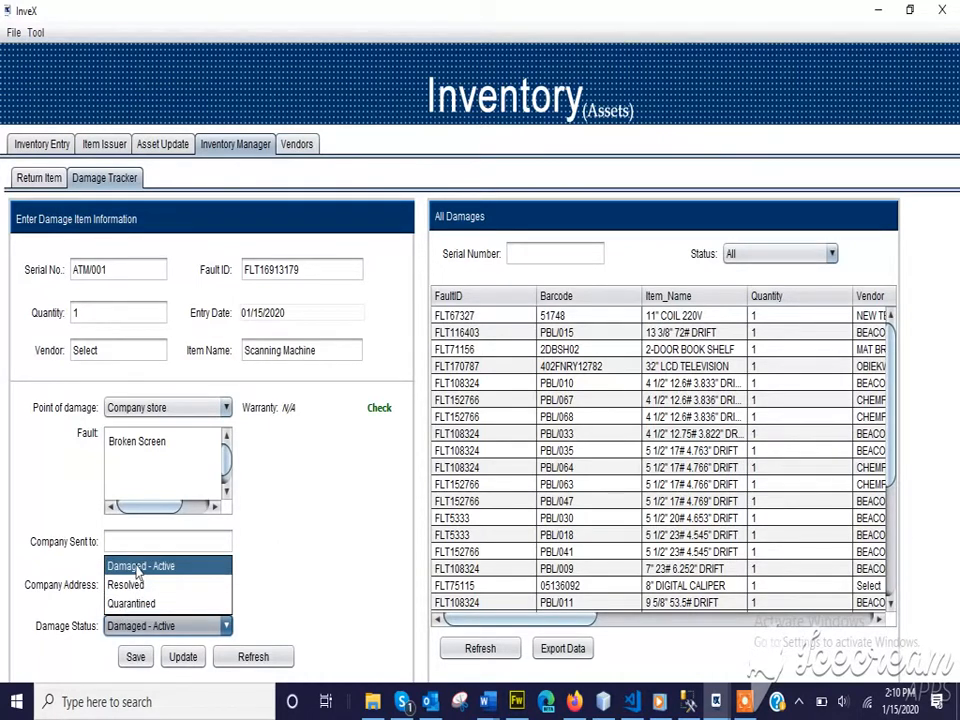
pyautogui.click(128, 566)
# Save the Scanning Machine damage record and acknowledge the saved confirmation.
pyautogui.click(113, 545)
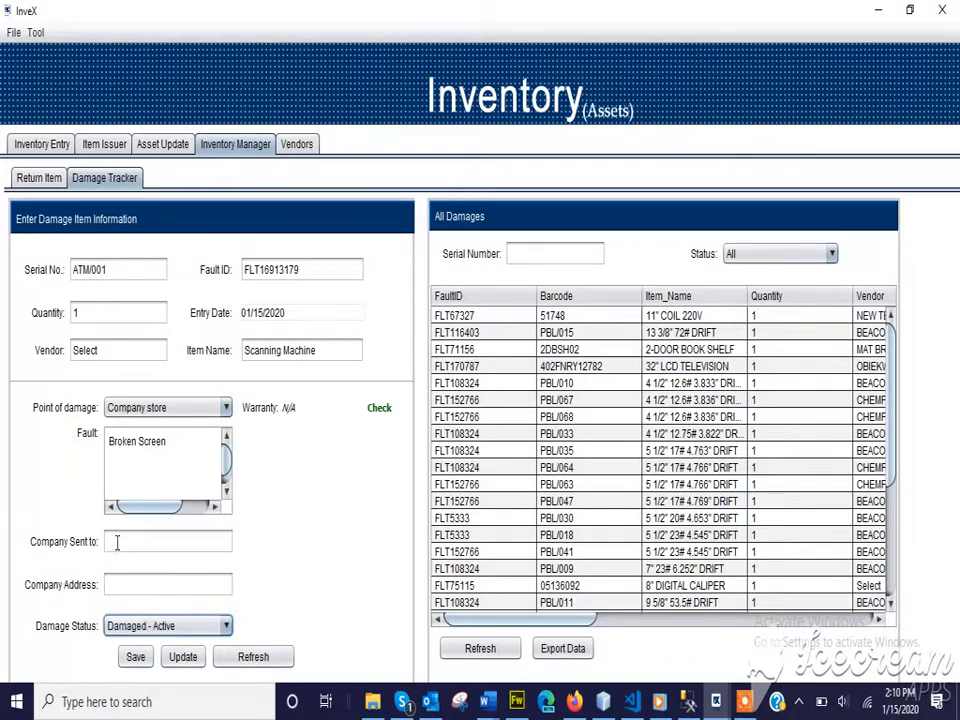
pyautogui.click(118, 585)
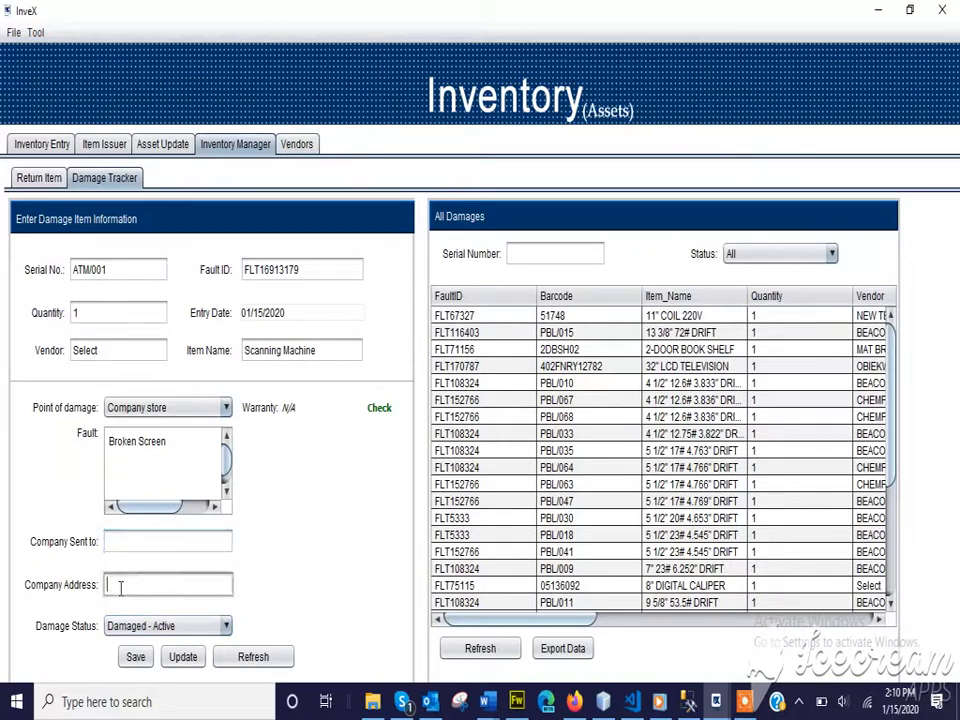
pyautogui.click(136, 658)
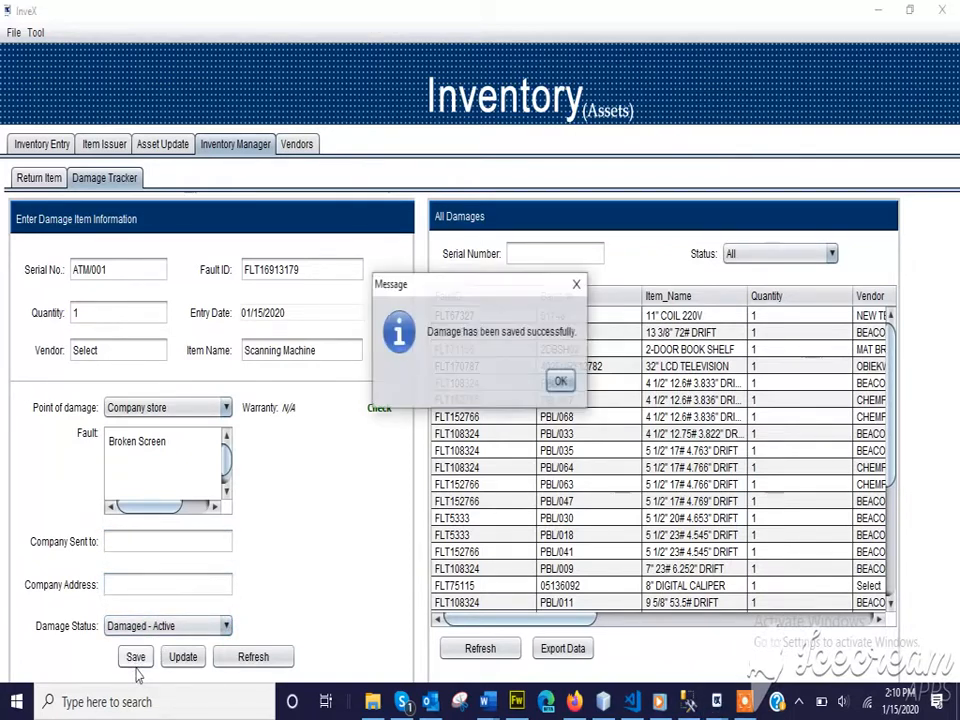
pyautogui.click(562, 382)
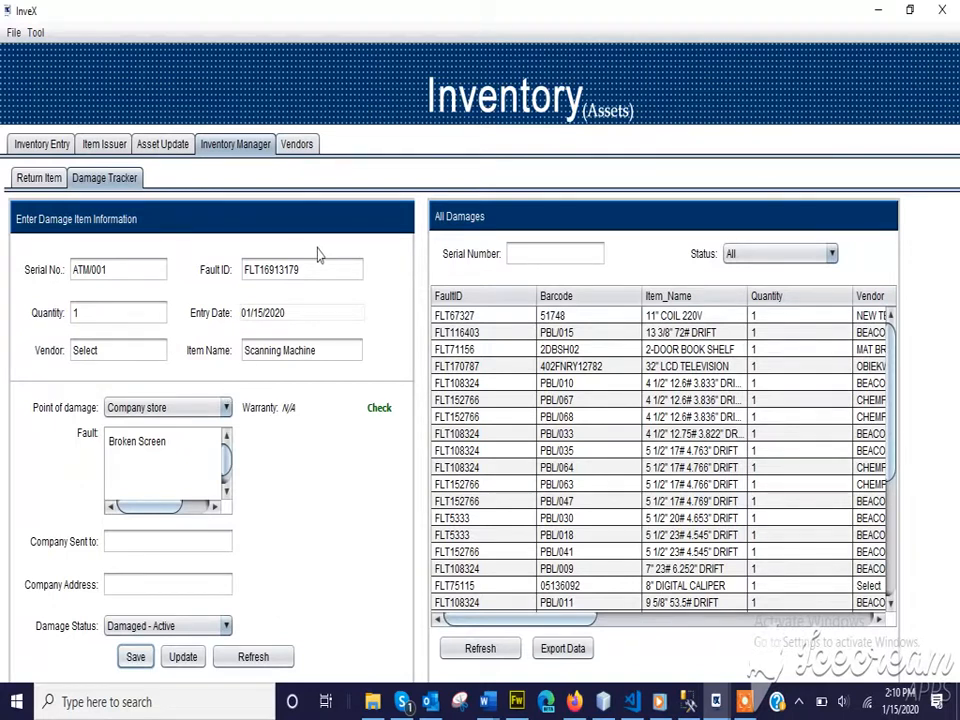
# Filter damages by Quarantined, then Damaged - Active, and select entry FLT16913179.
pyautogui.click(770, 257)
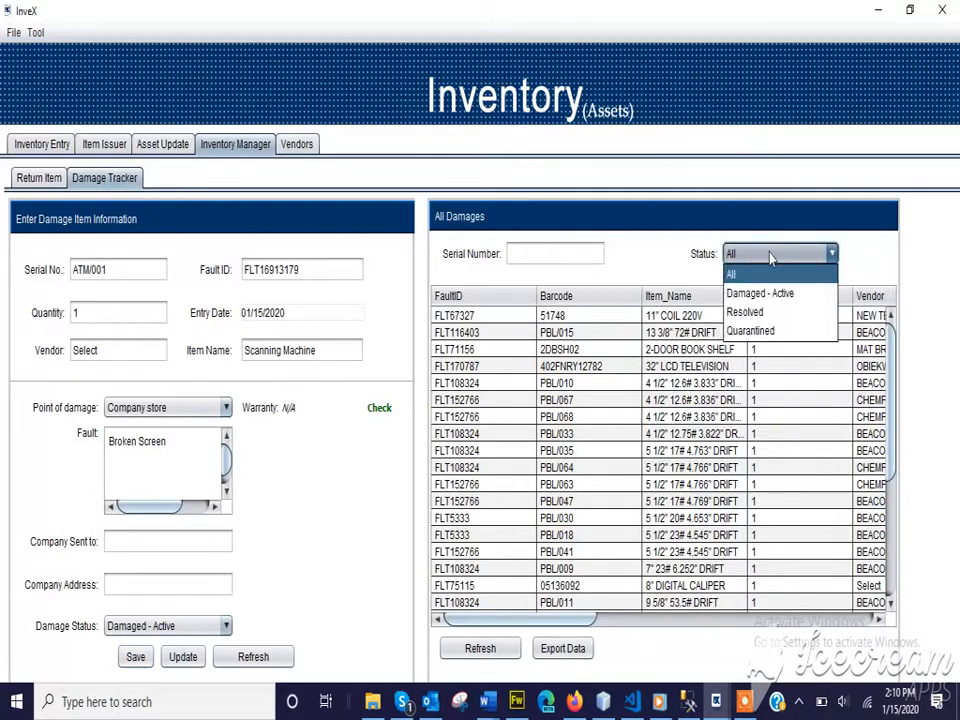
pyautogui.click(772, 331)
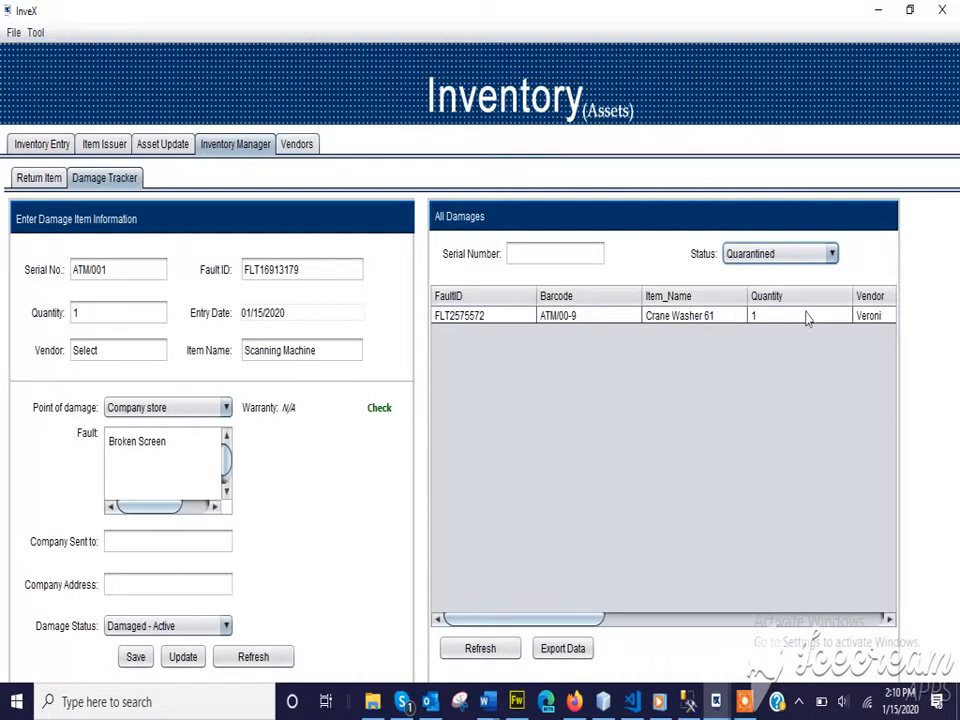
pyautogui.click(790, 253)
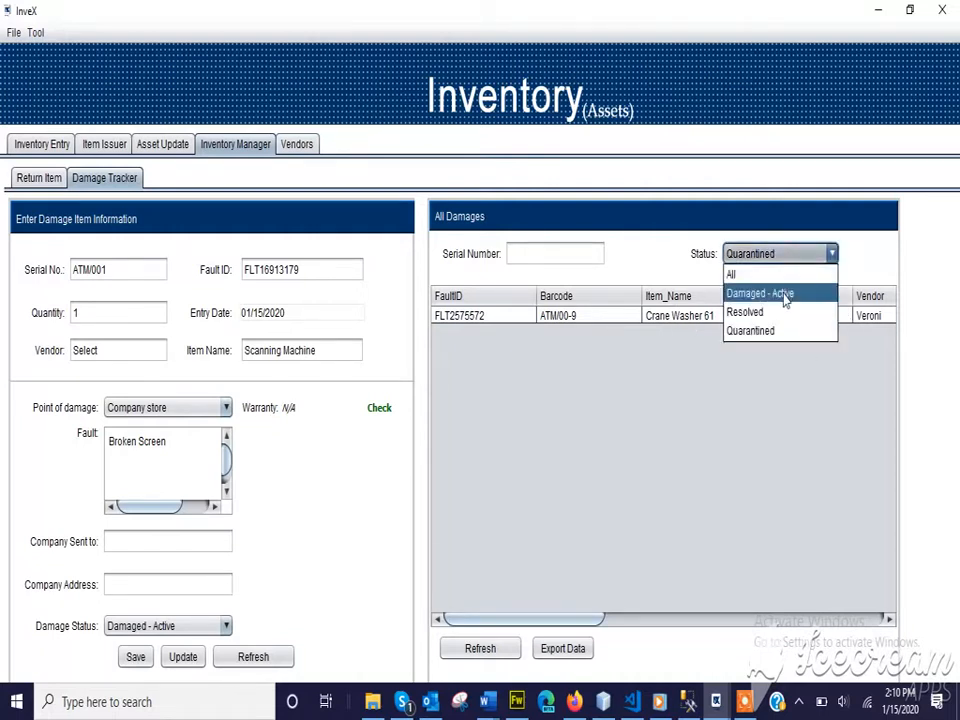
pyautogui.click(786, 293)
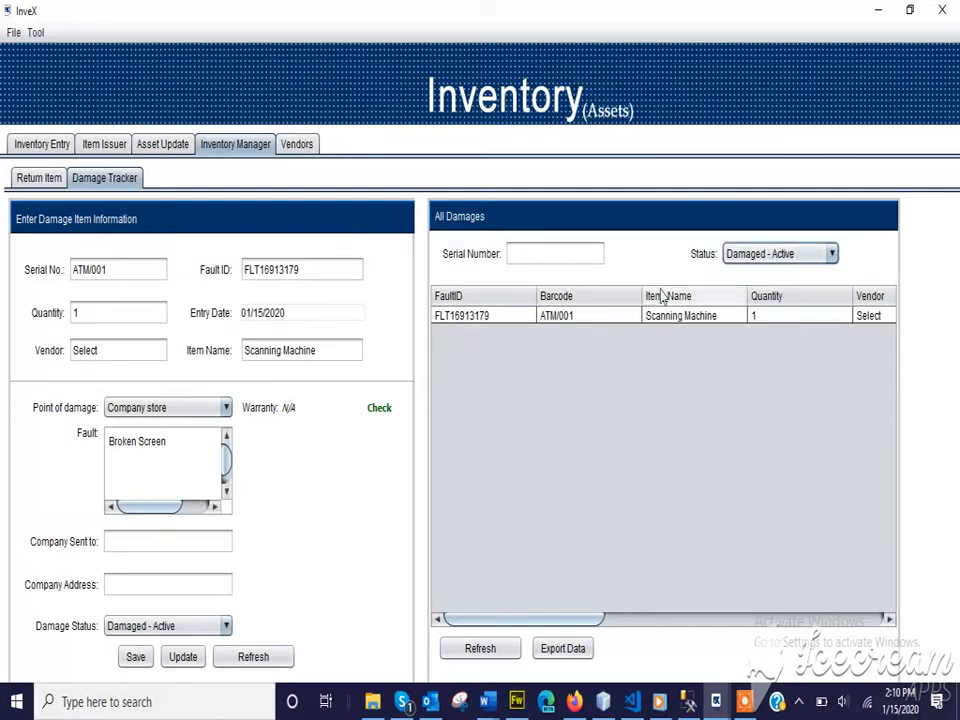
pyautogui.click(676, 318)
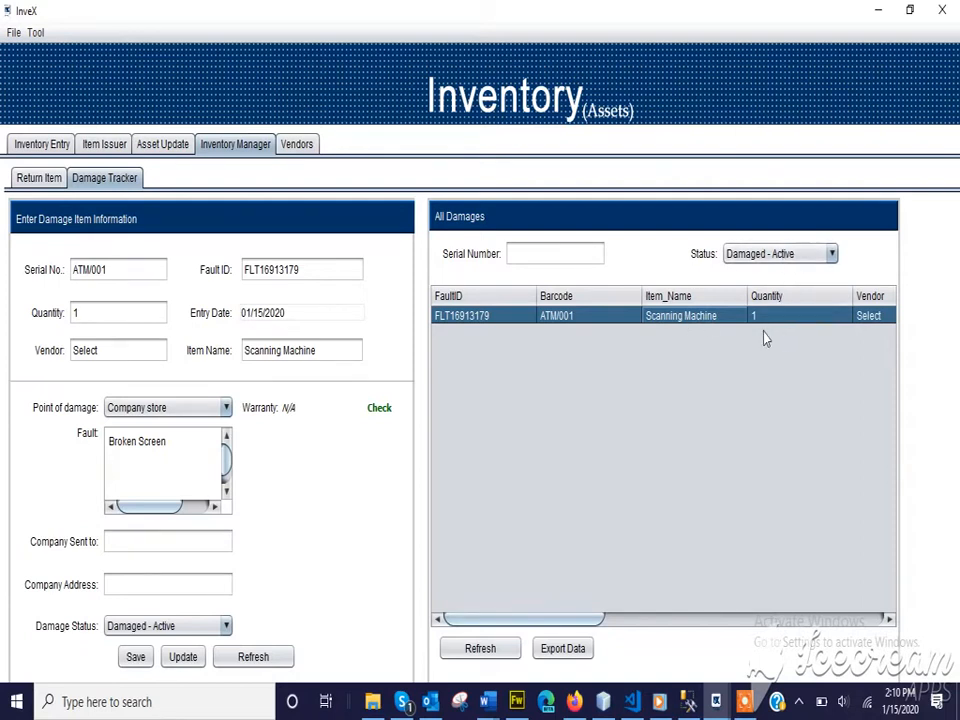
# List only the three Resolved damages, then go to the Vendors page.
pyautogui.click(781, 257)
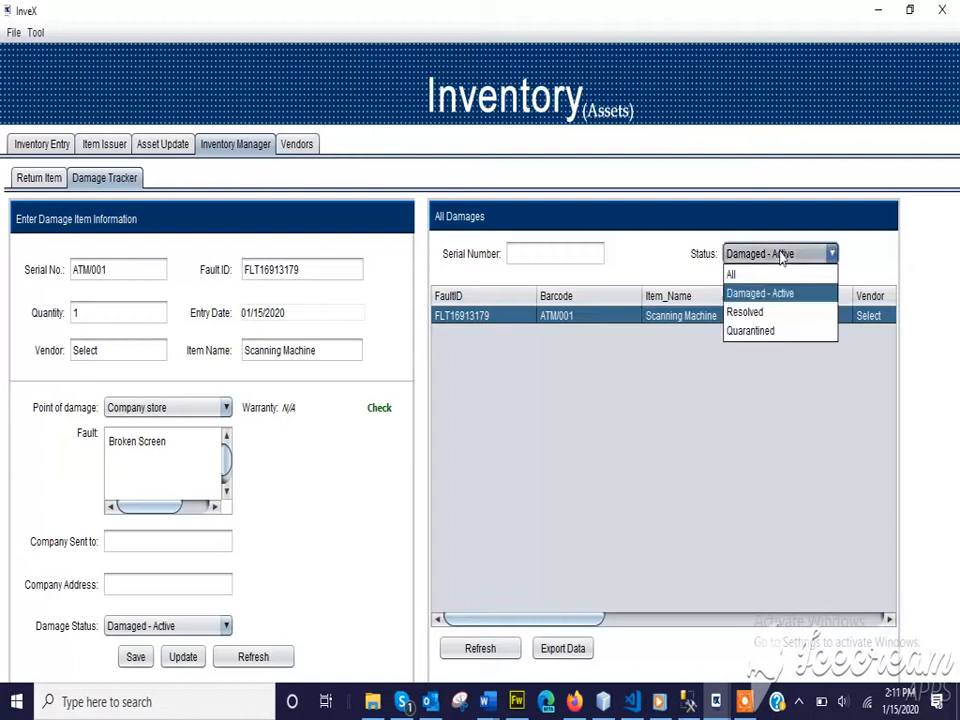
pyautogui.click(773, 314)
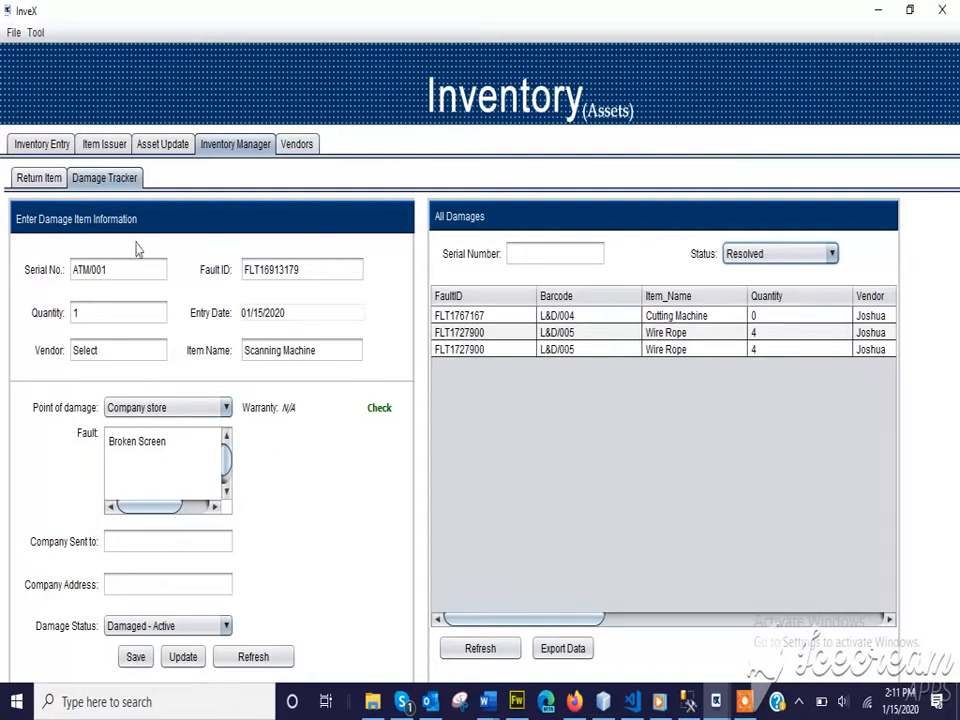
pyautogui.click(296, 145)
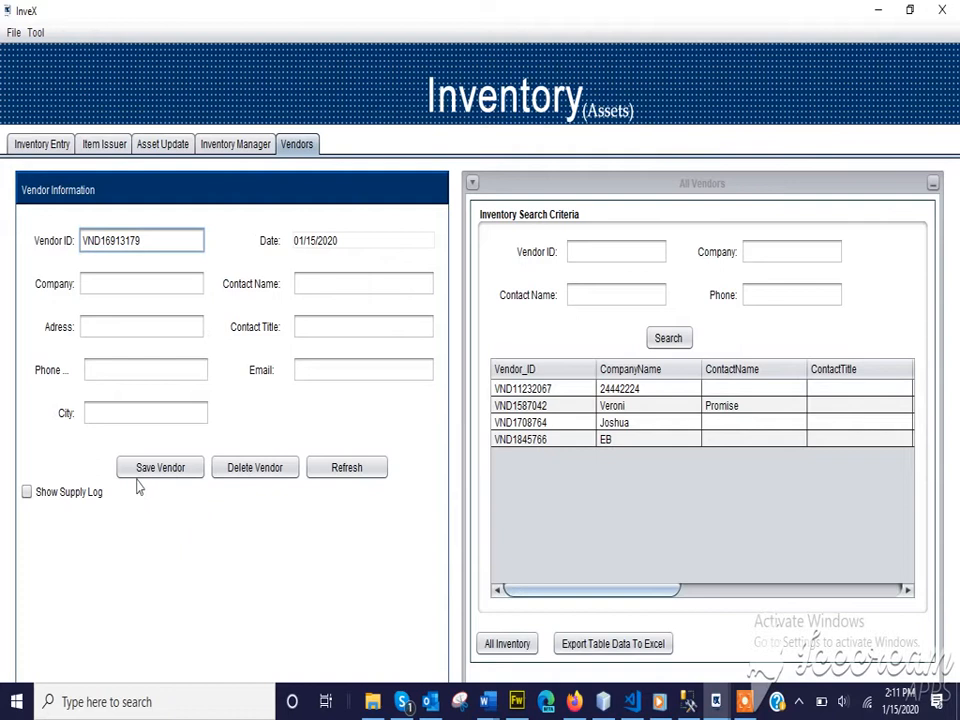
# Refresh the vendor list, load Orange Drugs and show its supply log.
pyautogui.click(346, 470)
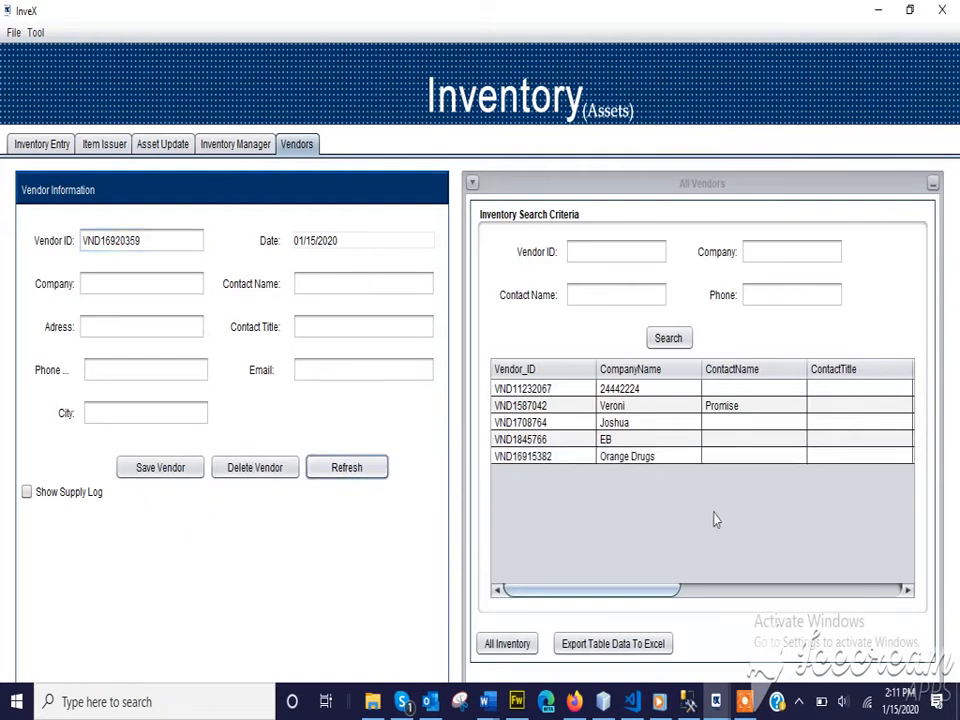
pyautogui.click(643, 457)
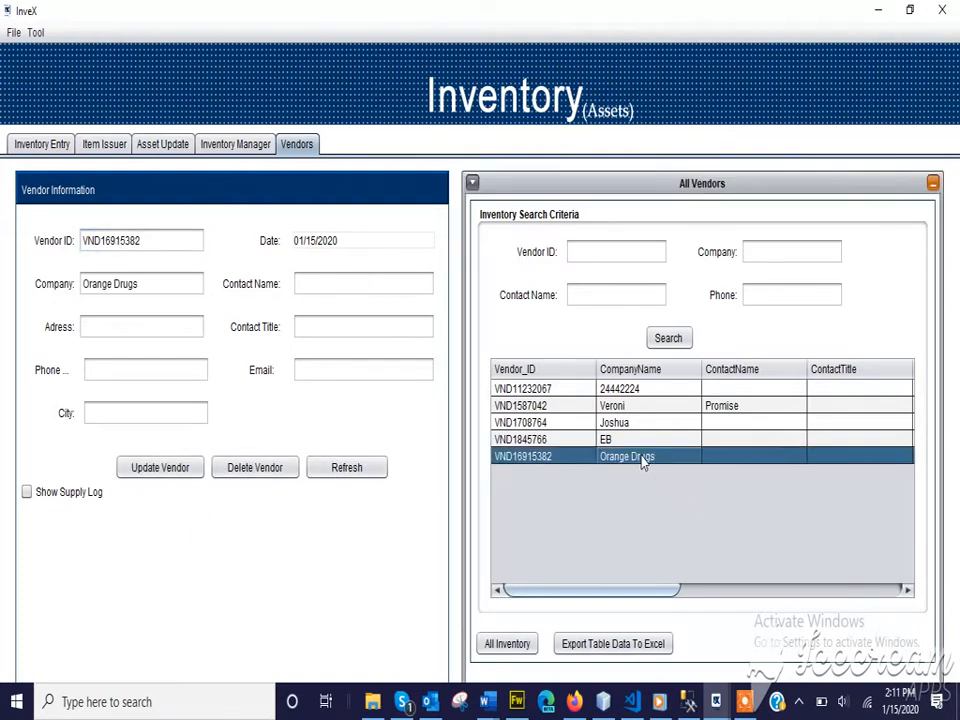
pyautogui.click(71, 500)
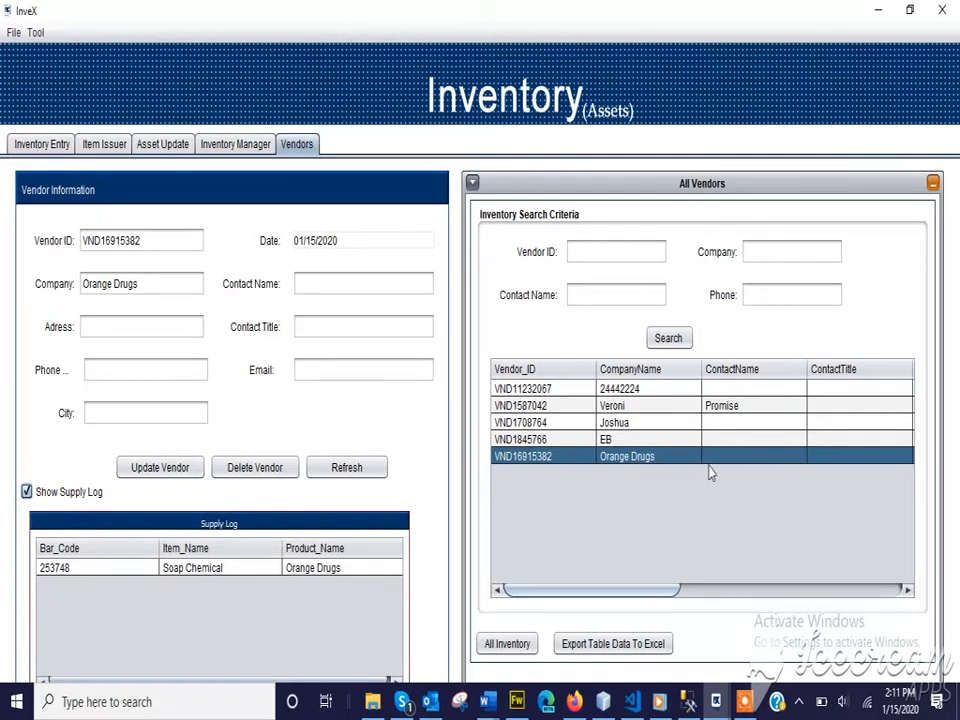
pyautogui.click(27, 492)
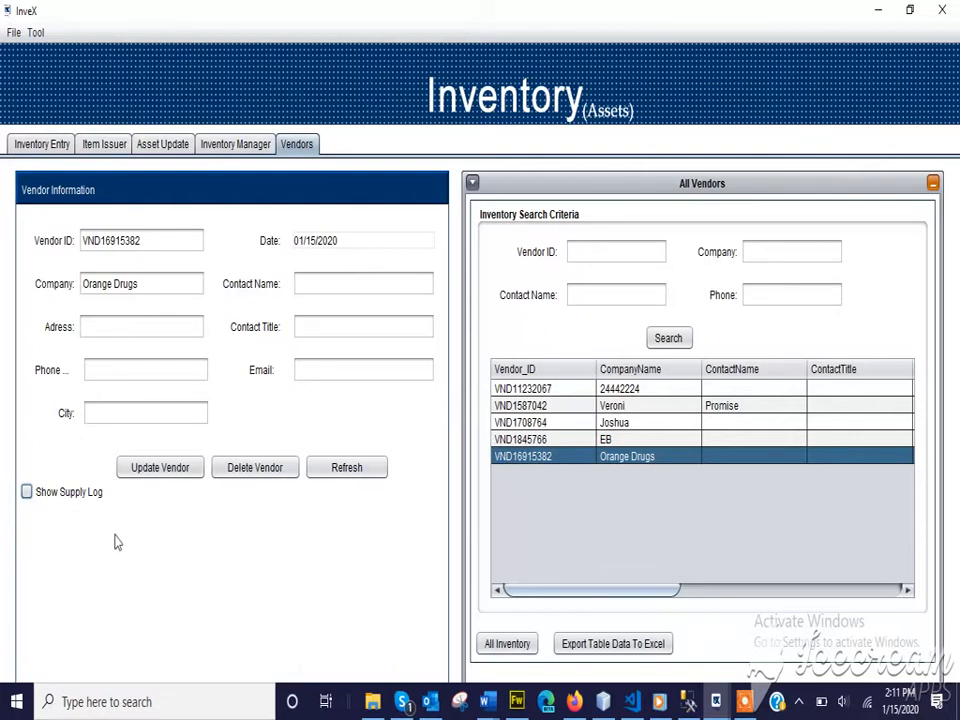
pyautogui.click(27, 492)
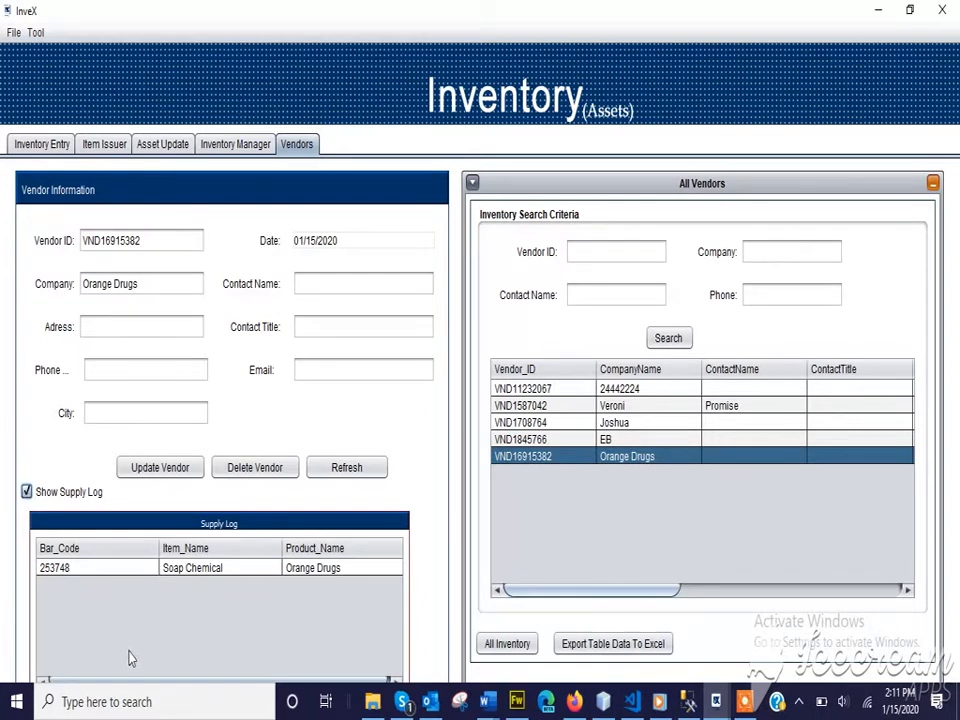
# Select the Soap Chemical supply entry and bring up its Inventory Entry details.
pyautogui.click(183, 570)
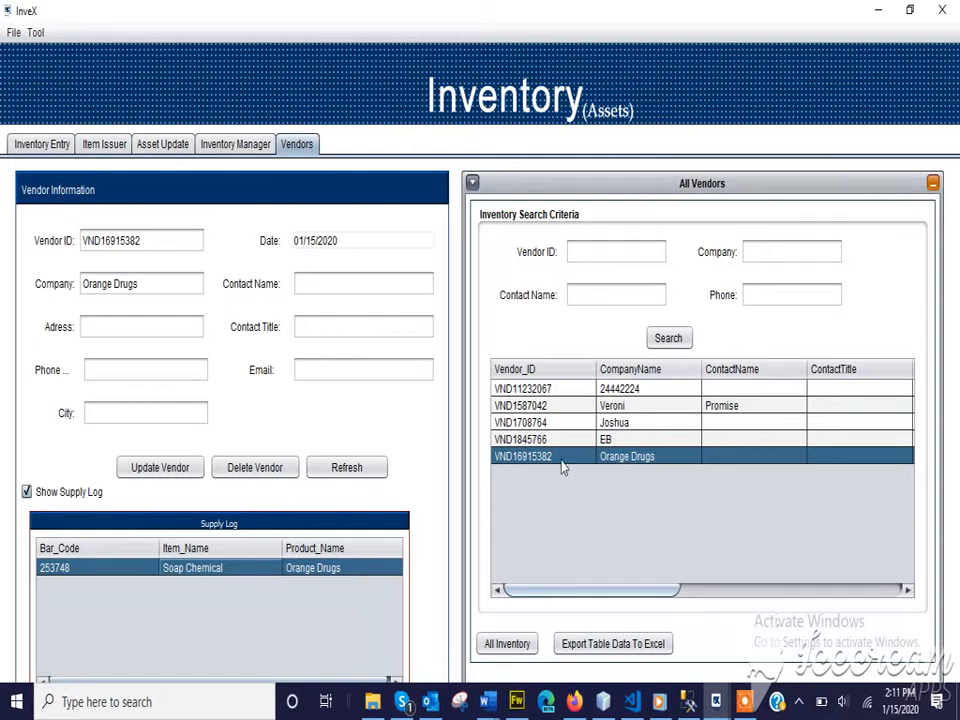
pyautogui.click(26, 492)
pyautogui.click(26, 492)
pyautogui.click(28, 147)
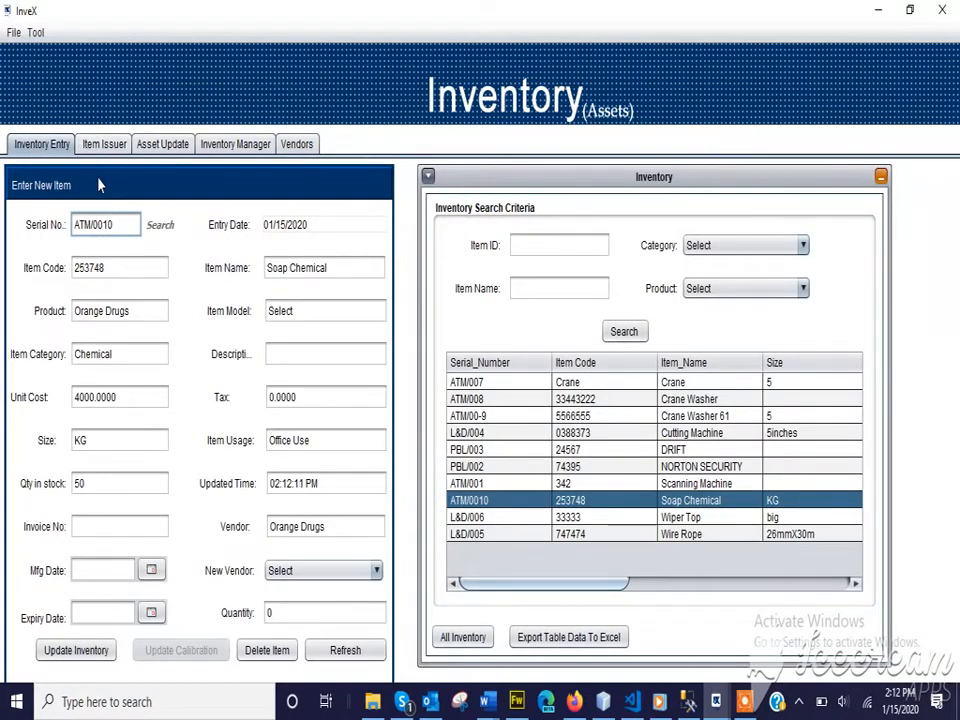
# Browse the Item Issuer, Asset Update and Damage Tracker screens, then return to the Orange Drugs vendor.
pyautogui.click(101, 147)
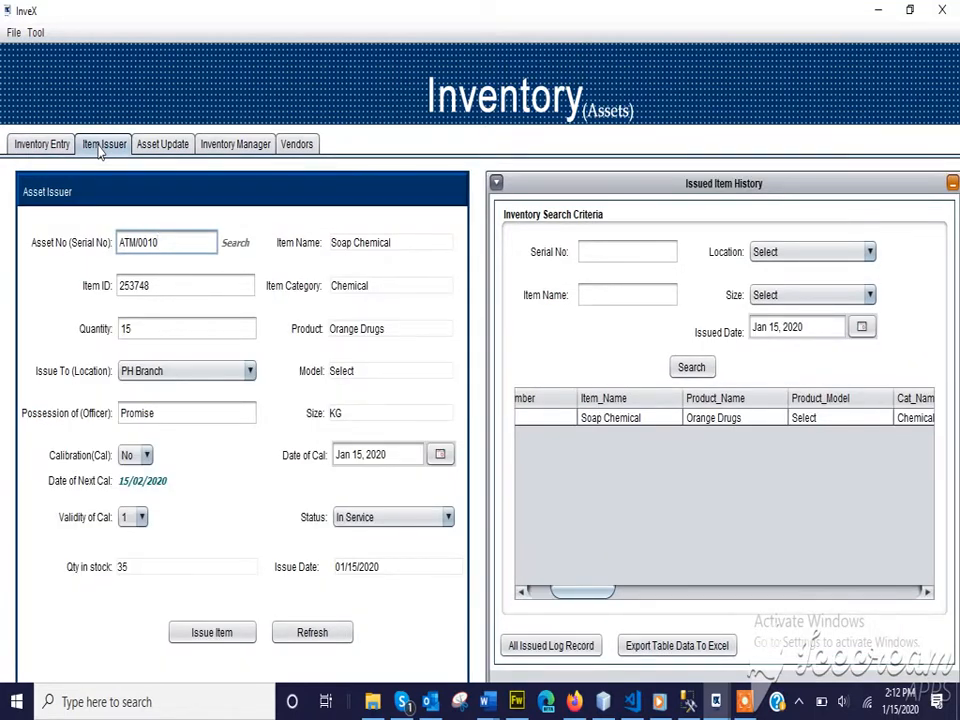
pyautogui.click(152, 147)
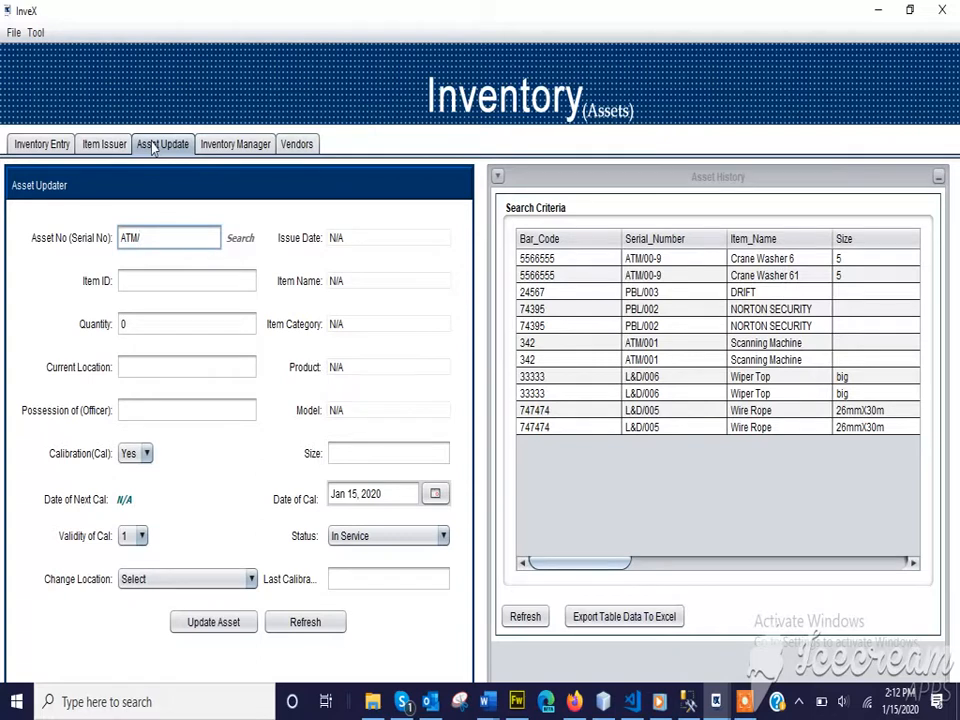
pyautogui.click(228, 150)
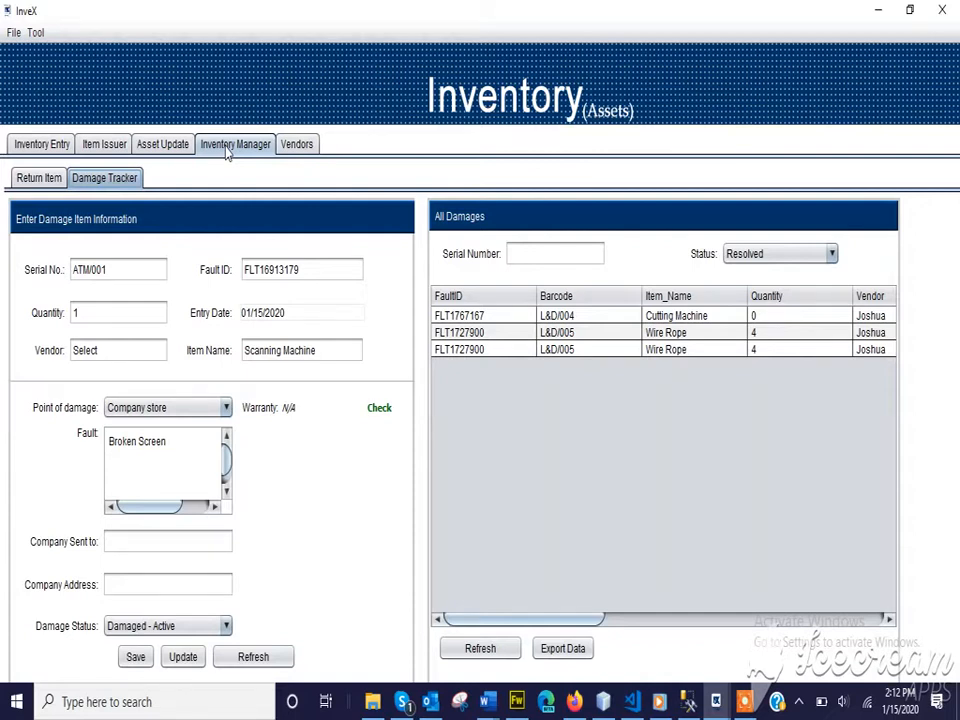
pyautogui.click(297, 146)
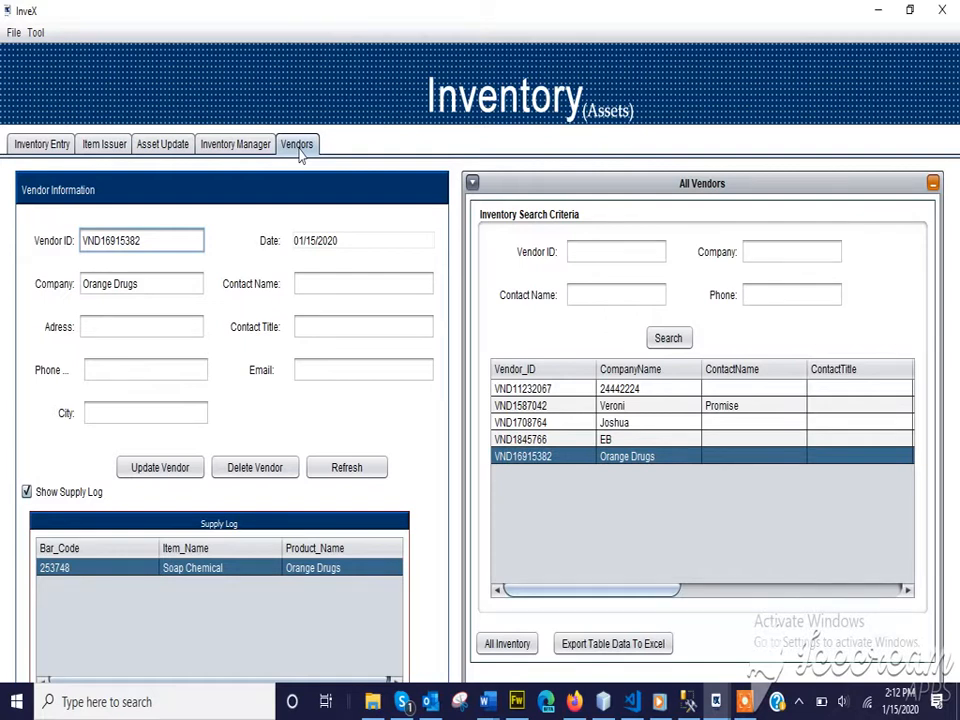
pyautogui.click(37, 34)
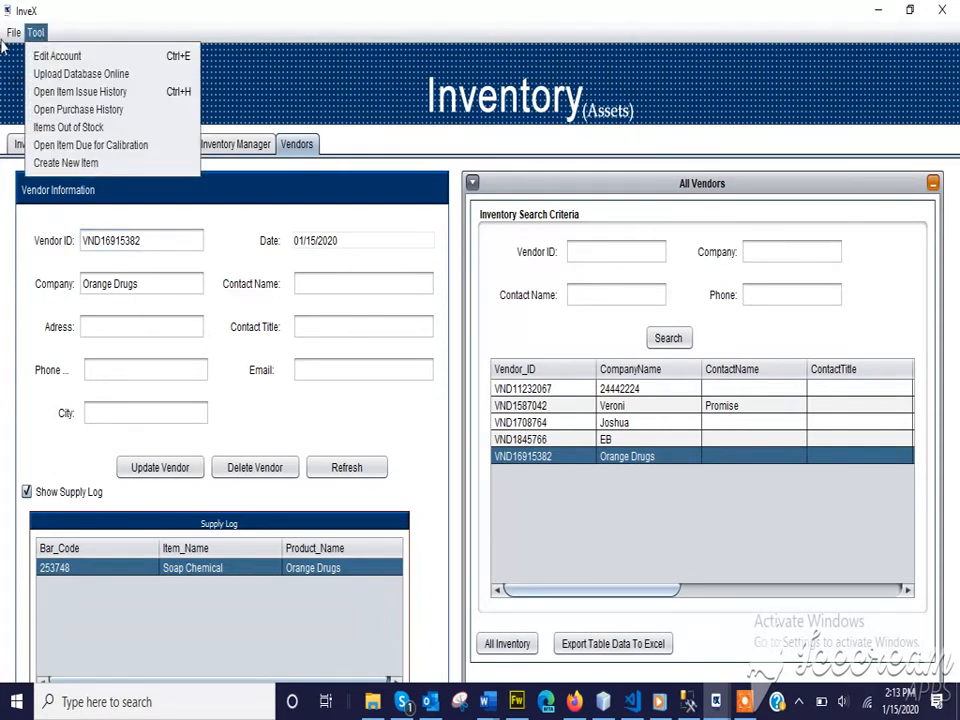
# Search Item Issue History by entry date 01/15/2020 and select the Soap Chemical issue.
pyautogui.click(72, 96)
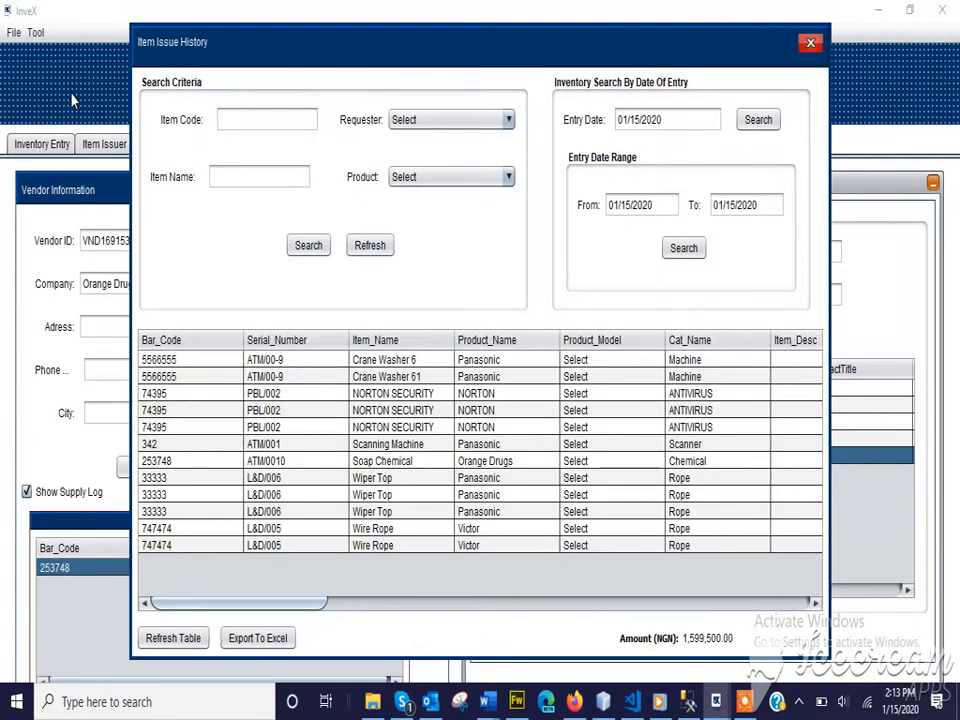
pyautogui.click(765, 124)
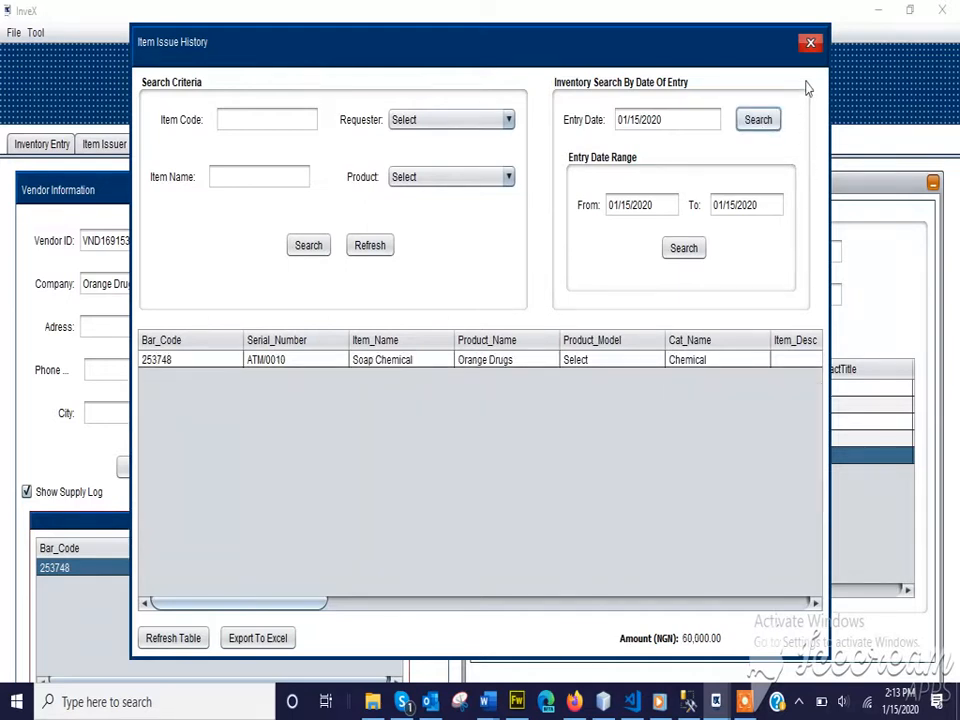
pyautogui.click(810, 43)
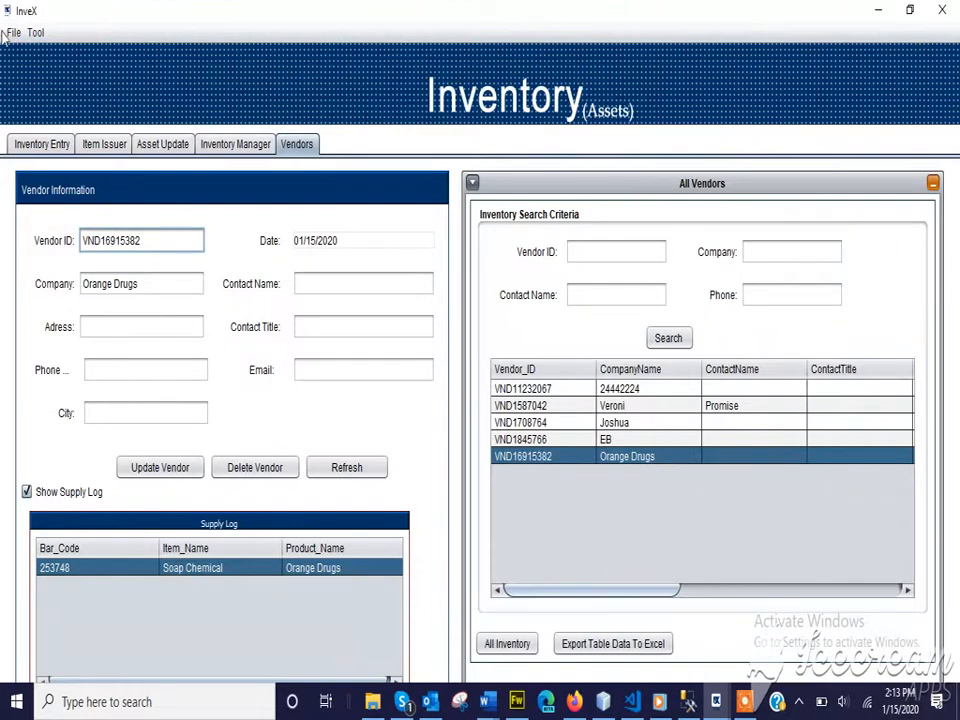
pyautogui.click(35, 32)
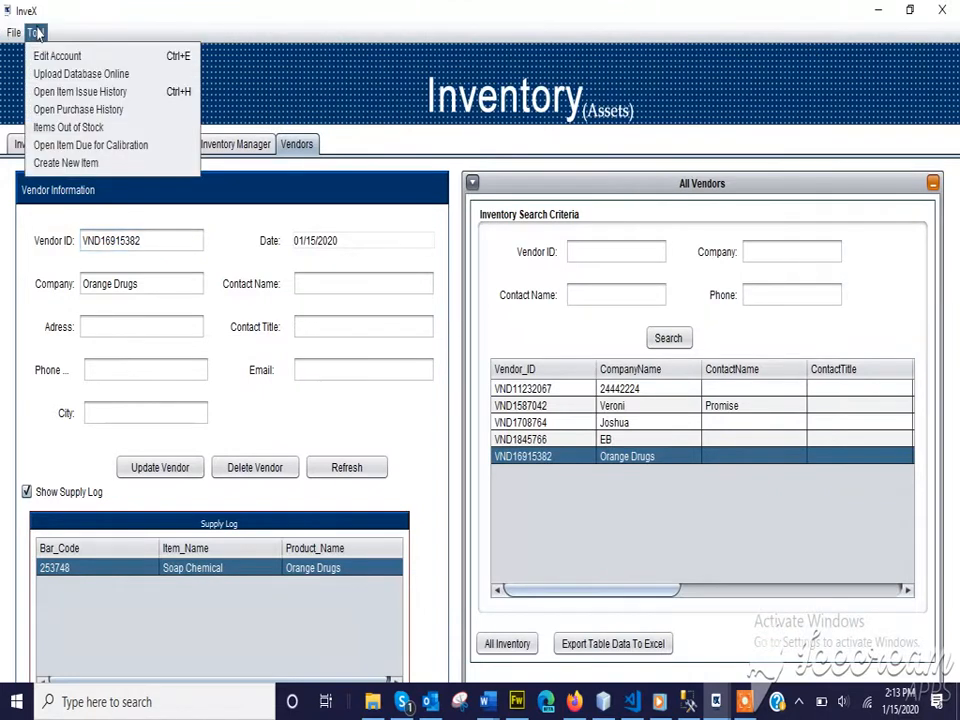
pyautogui.click(79, 92)
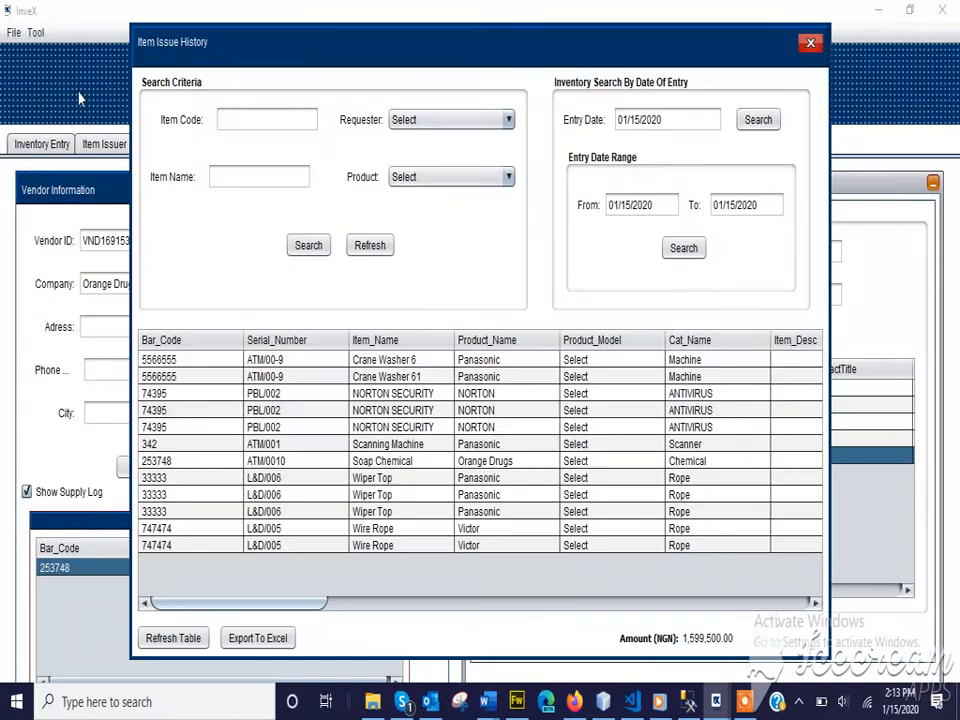
pyautogui.click(762, 121)
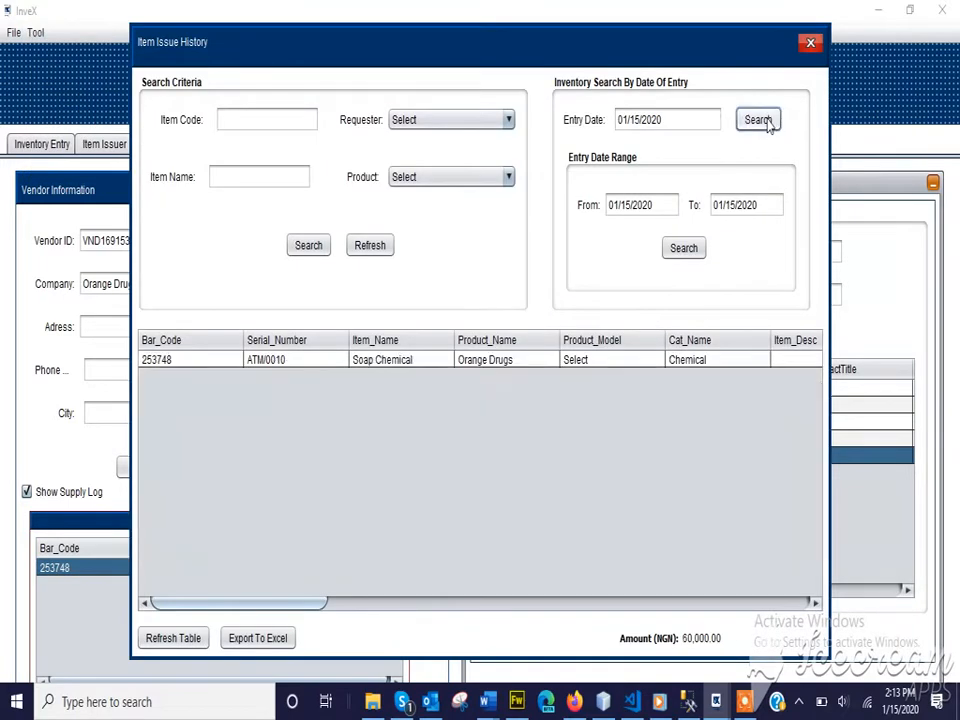
pyautogui.click(361, 364)
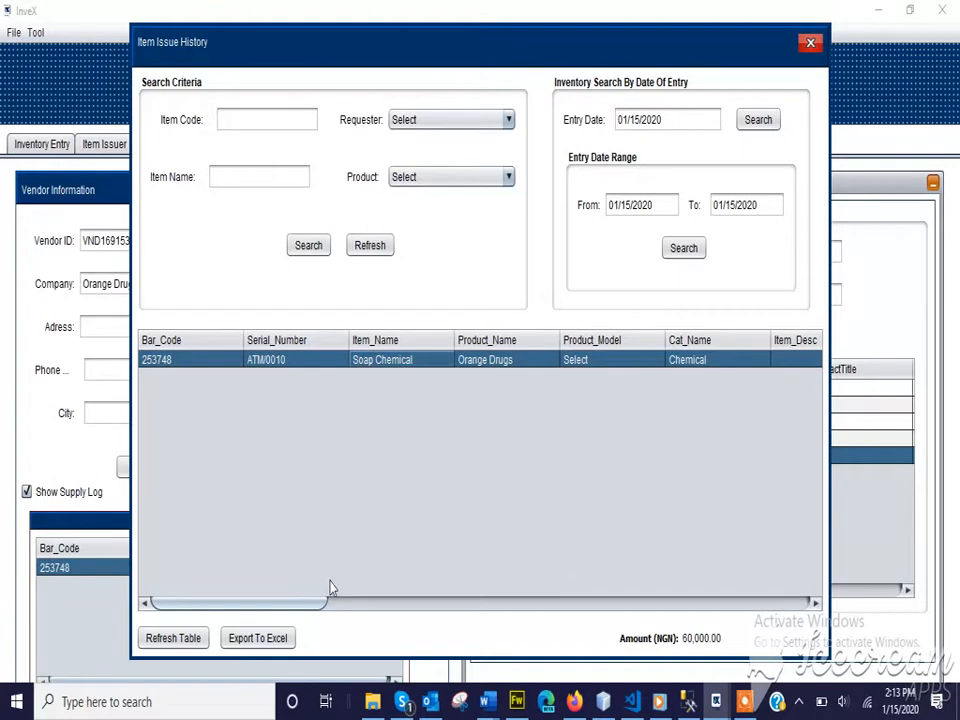
pyautogui.moveTo(309, 607); pyautogui.dragTo(625, 663)
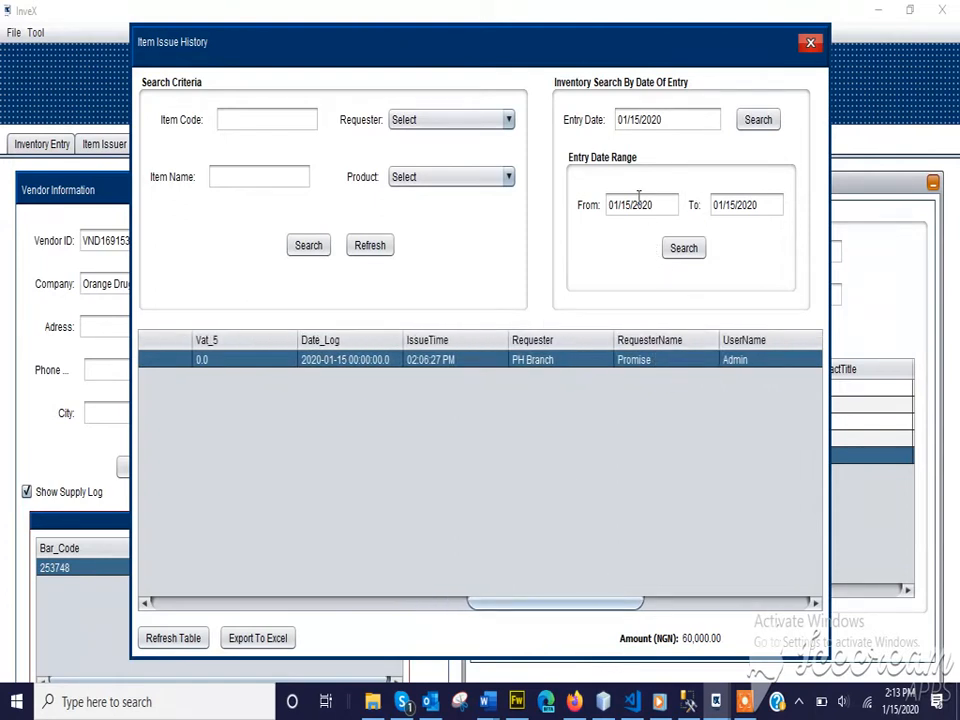
# Show Purchase History for Jan 15, 2020 and select the Orange Drugs Soap Chemical purchase.
pyautogui.click(810, 43)
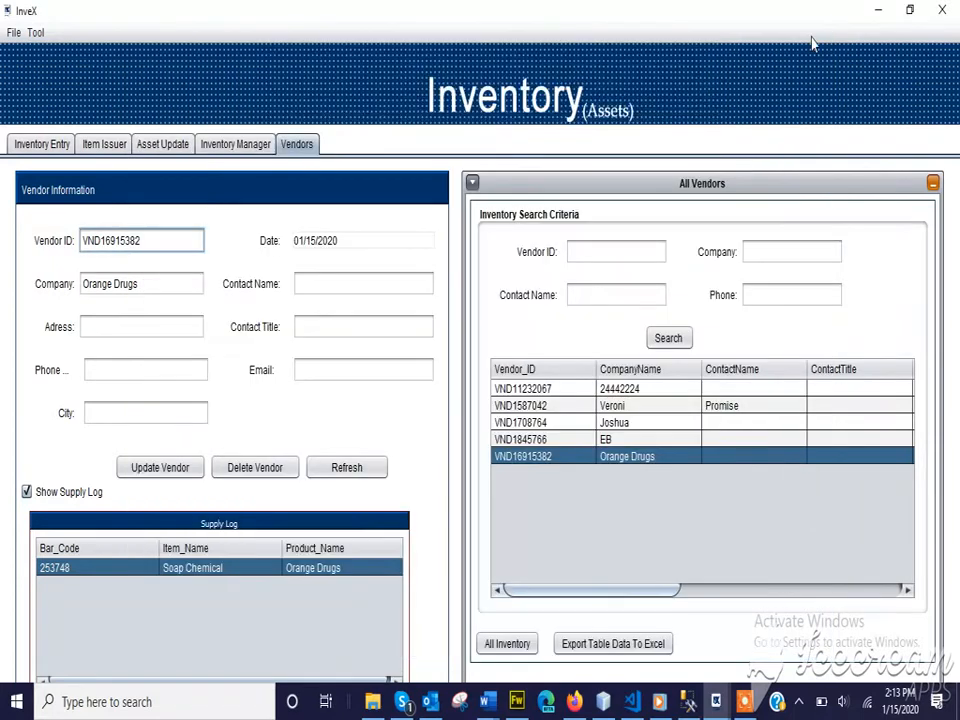
pyautogui.click(35, 32)
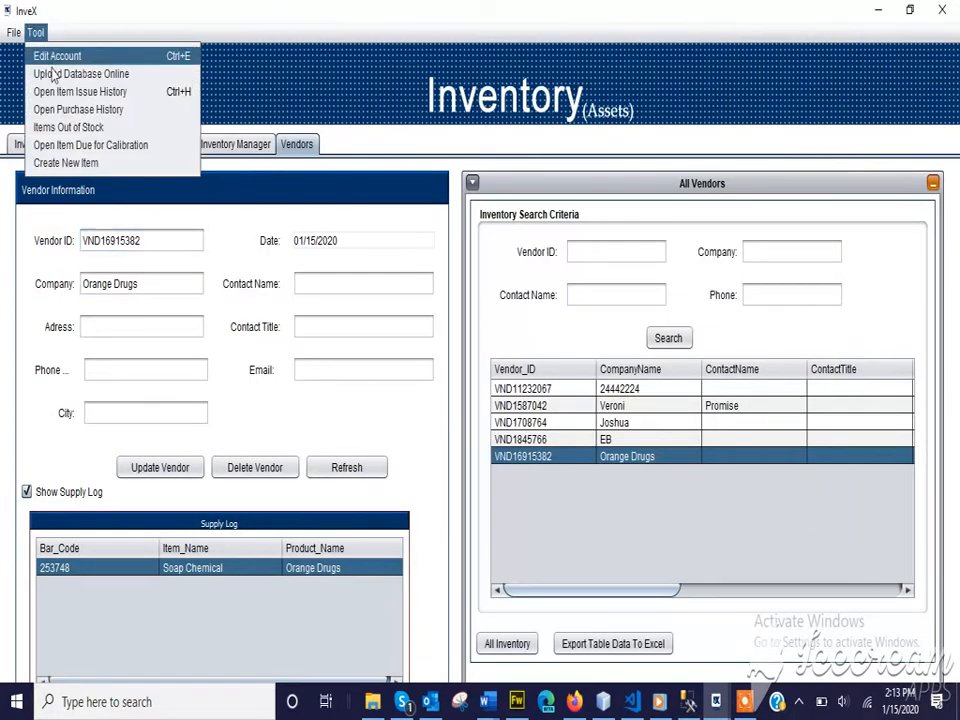
pyautogui.click(70, 112)
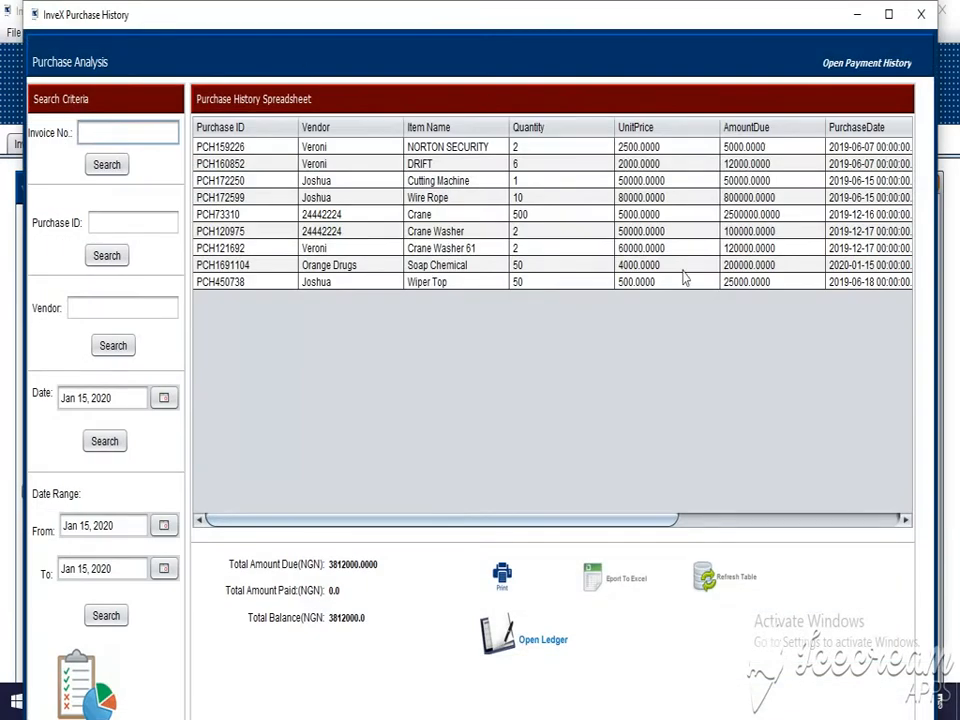
pyautogui.click(92, 447)
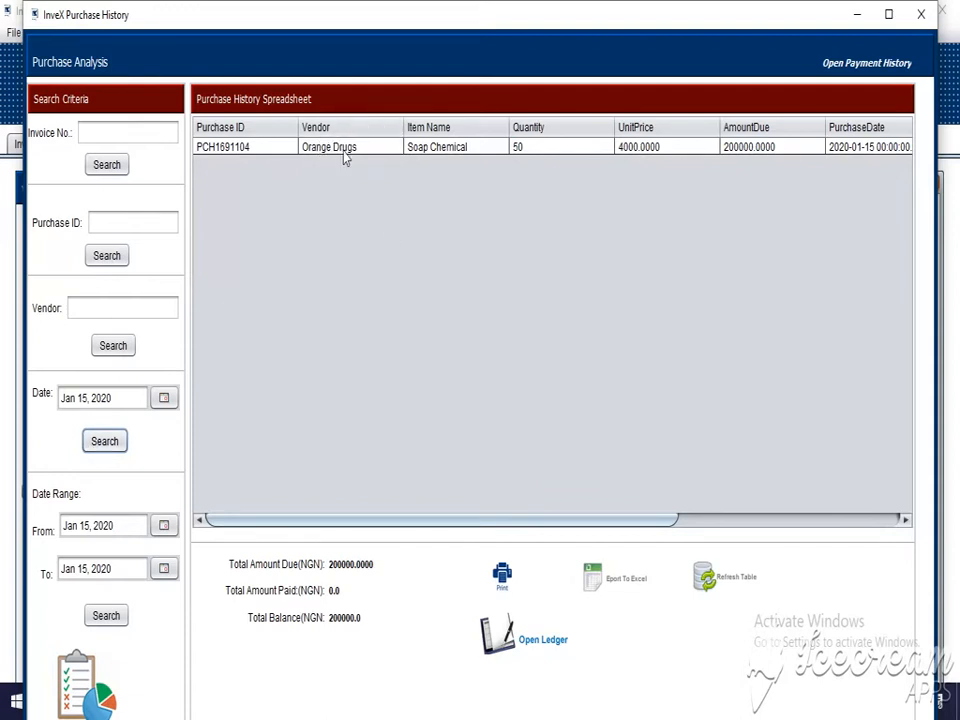
pyautogui.click(399, 147)
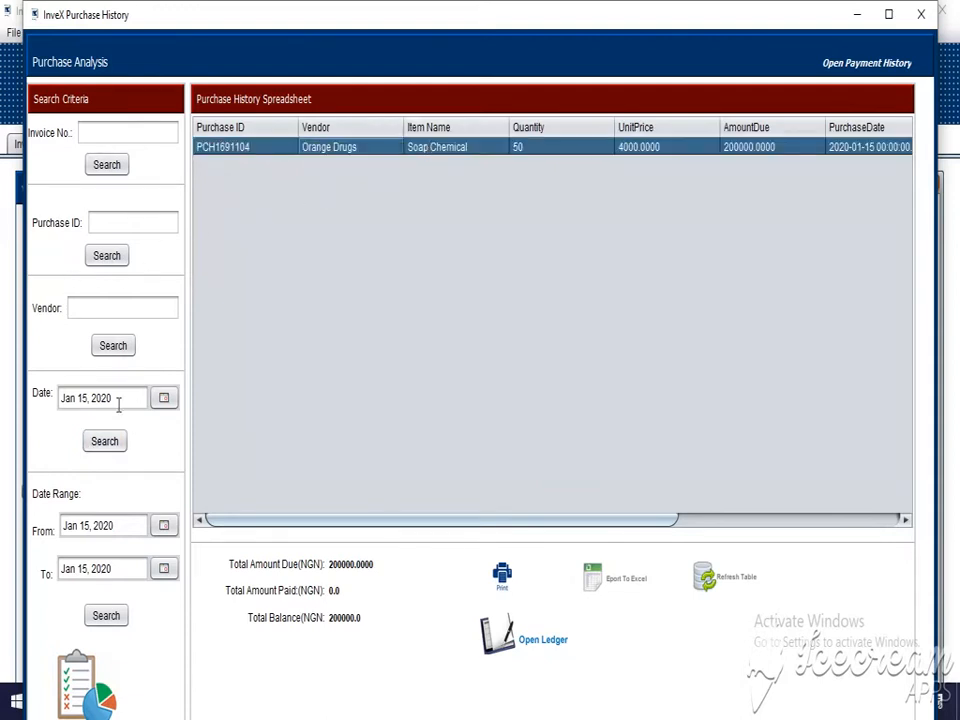
pyautogui.click(112, 132)
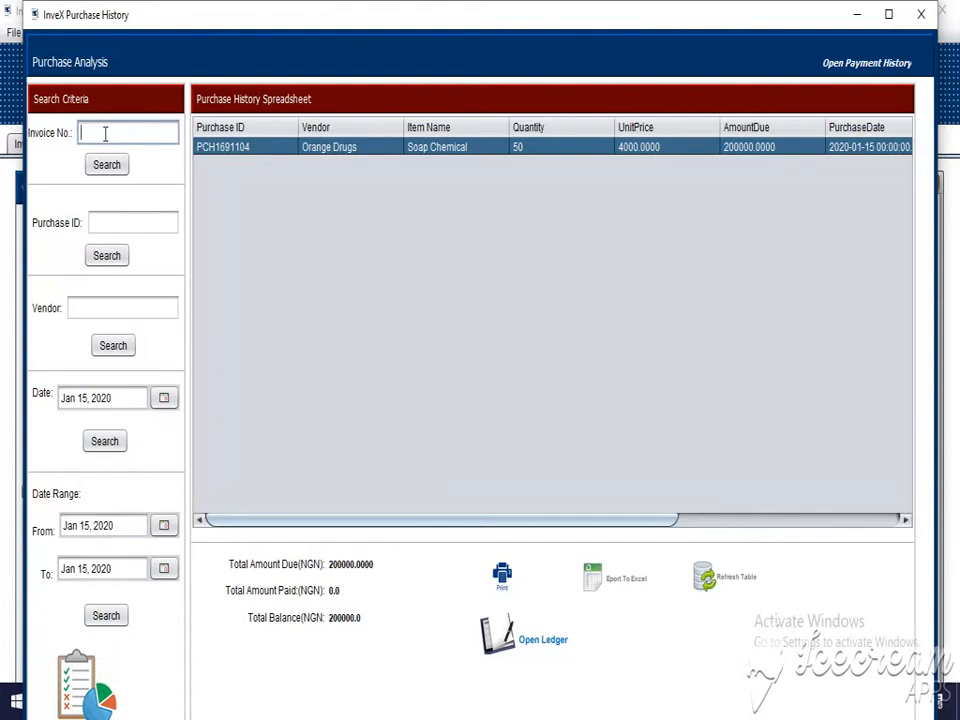
# Filter purchase history by vendor 've' to list Veroni's three purchases.
pyautogui.click(101, 309)
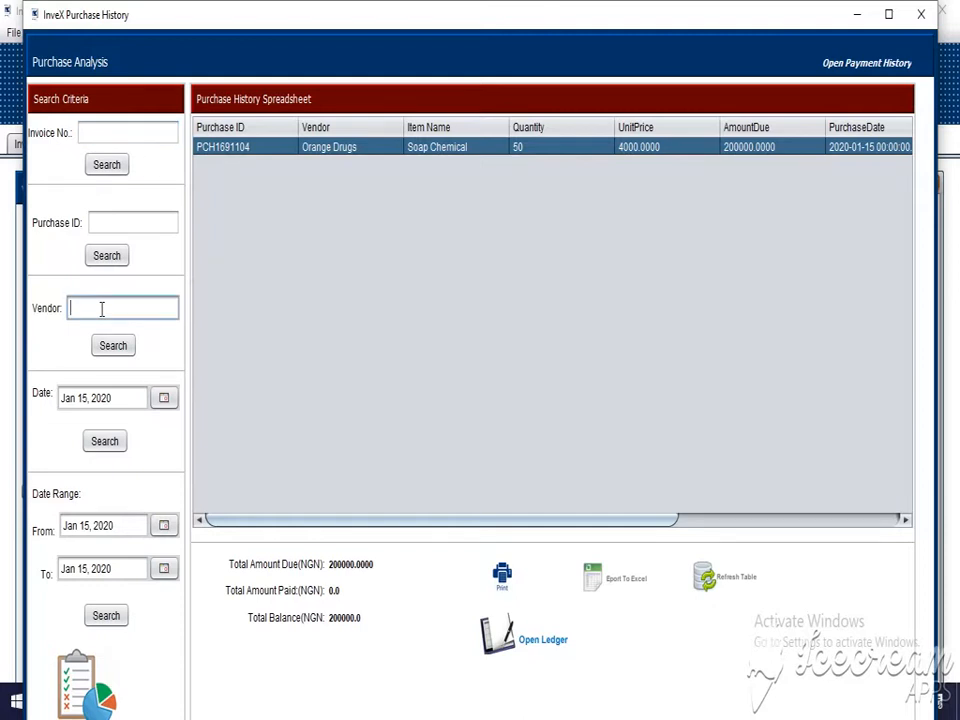
pyautogui.write('e')
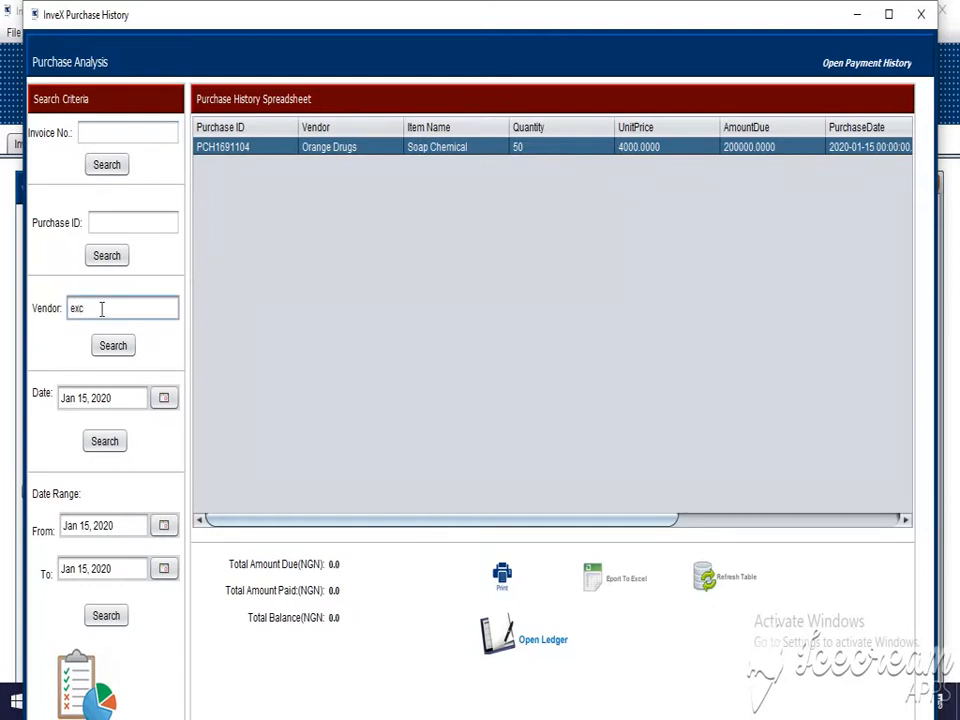
pyautogui.press('BackSpace')
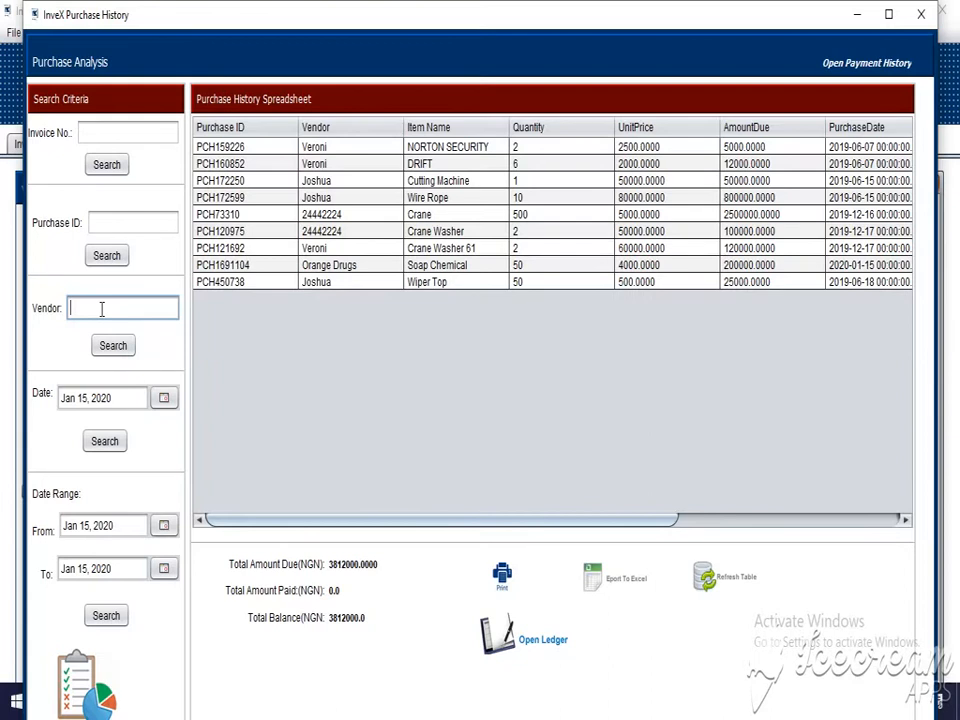
pyautogui.write('or')
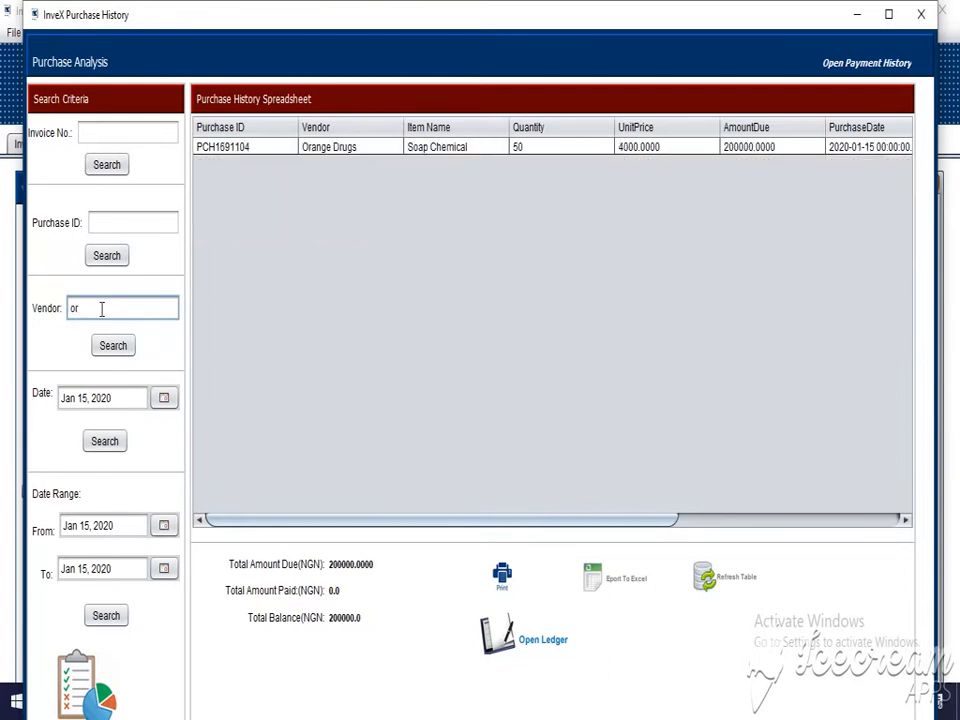
pyautogui.press('BackSpace')
pyautogui.press('BackSpace')
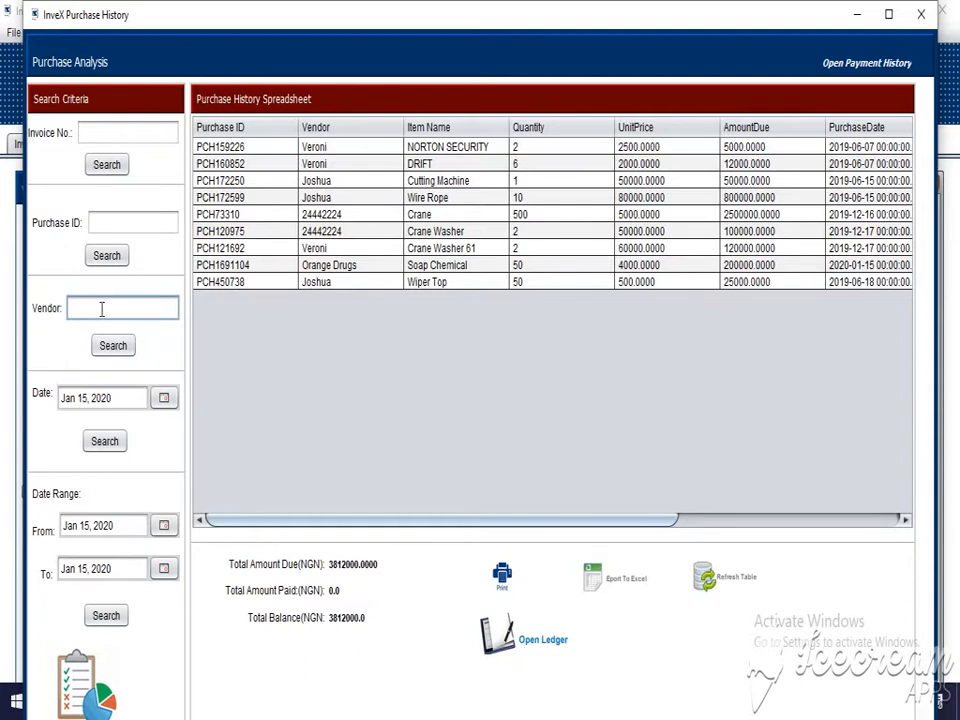
pyautogui.write('veroni')
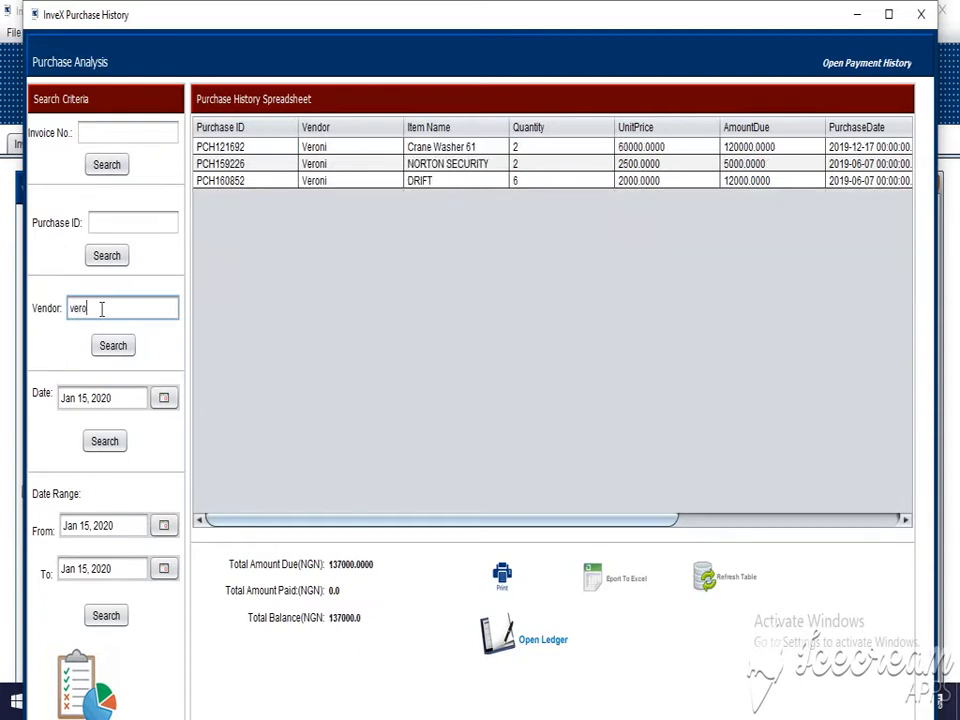
# Select the first Veroni purchase, scroll across its columns, and close Purchase History.
pyautogui.click(339, 149)
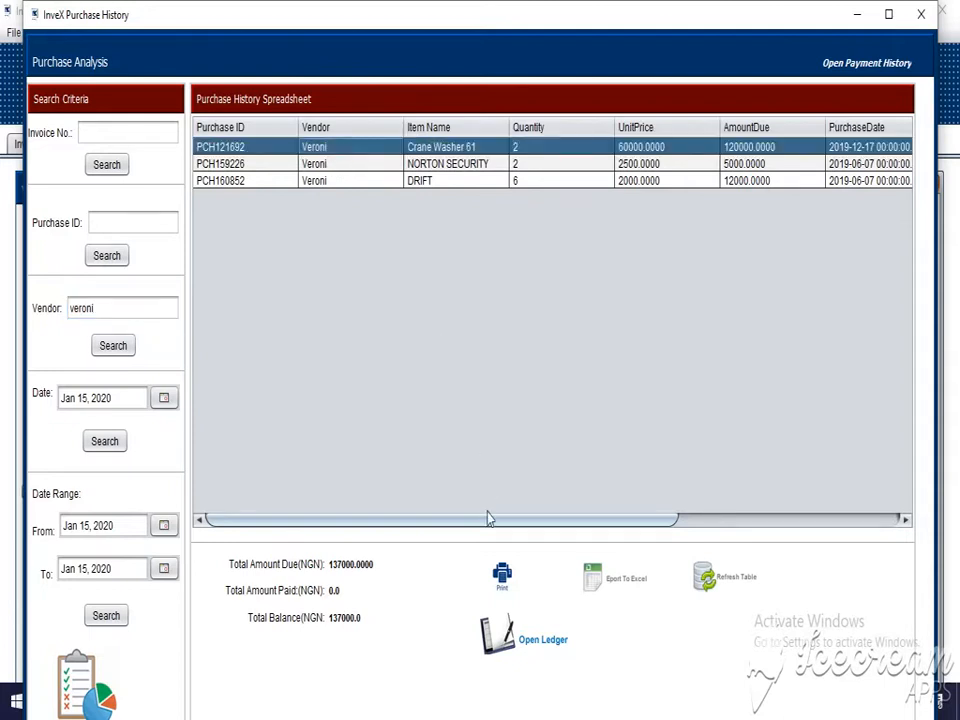
pyautogui.moveTo(358, 520); pyautogui.dragTo(598, 542)
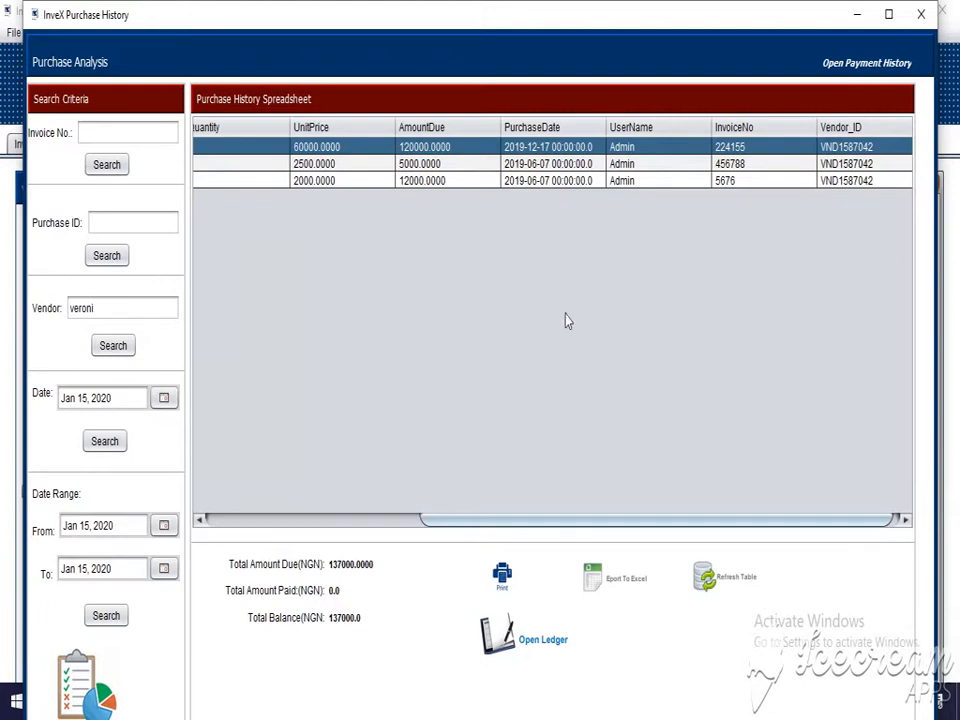
pyautogui.click(921, 14)
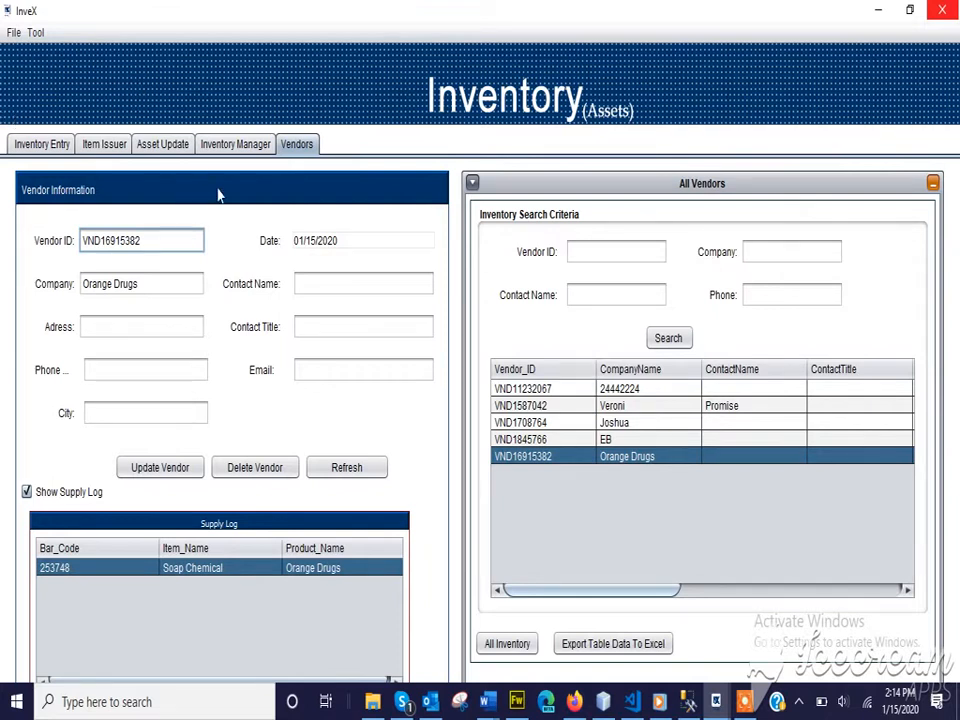
# Check the out-of-stock items list and close it.
pyautogui.click(36, 34)
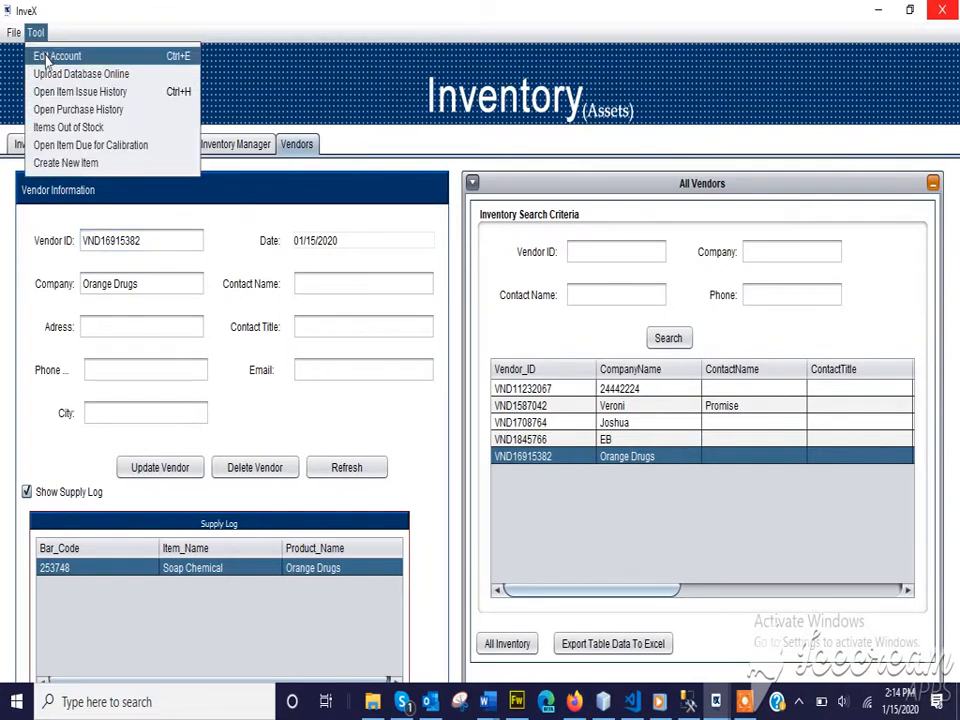
pyautogui.click(87, 130)
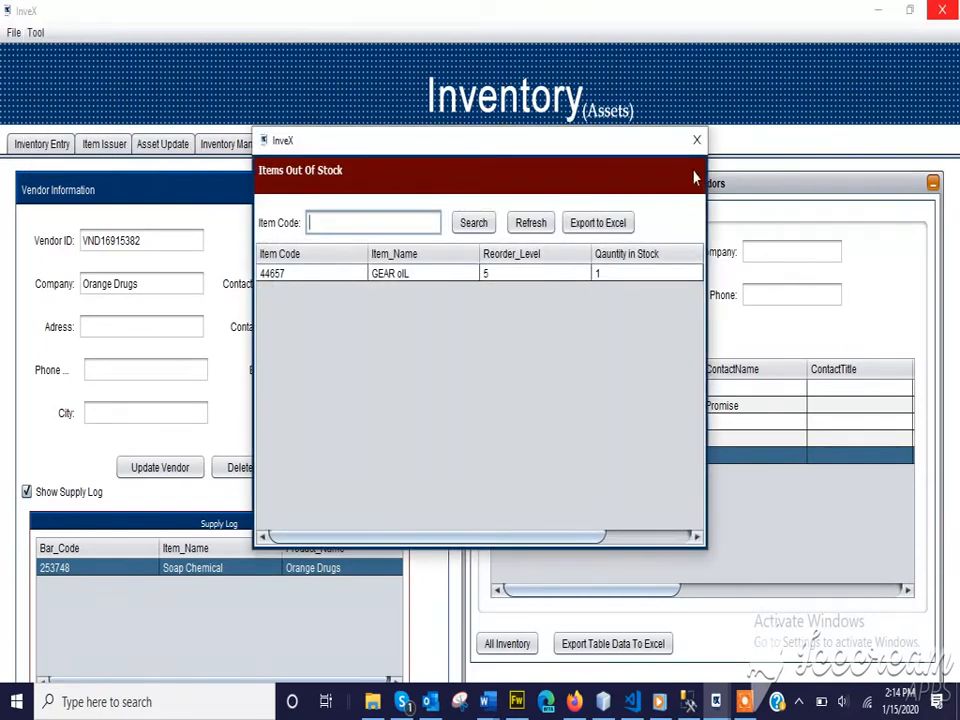
pyautogui.click(697, 143)
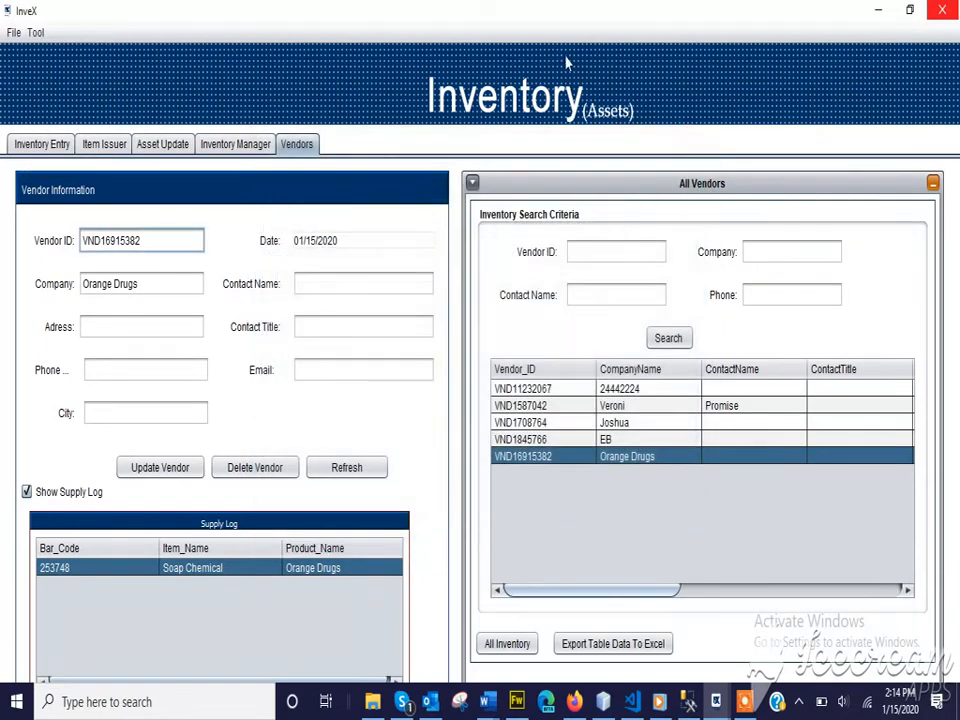
# Review the Calibration Alerts showing 5 assets due, then close the Vendors window.
pyautogui.click(36, 33)
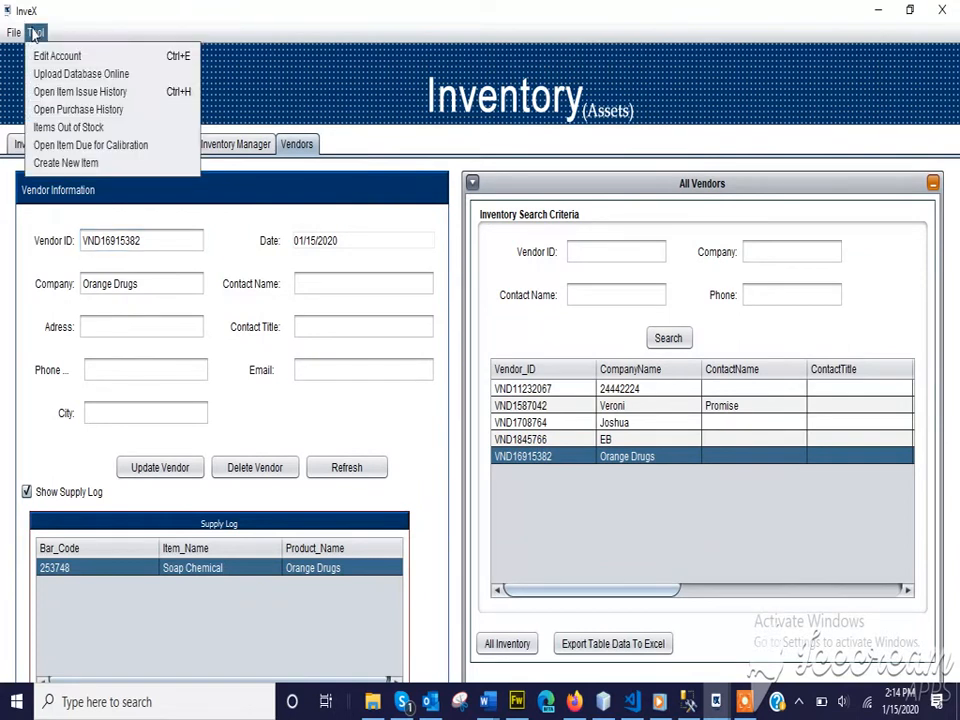
pyautogui.click(113, 151)
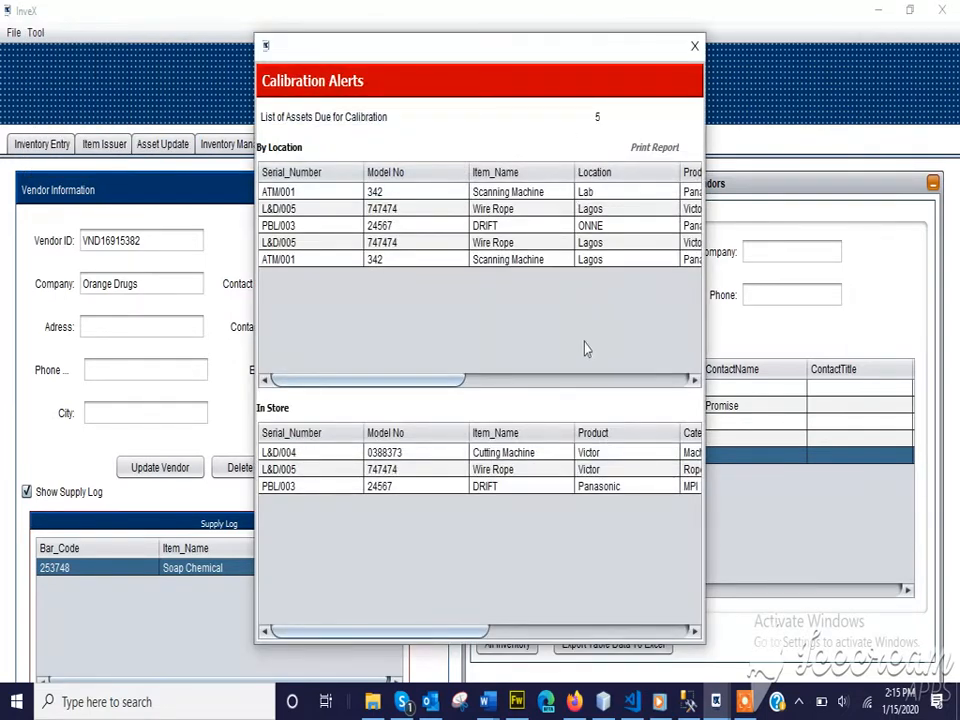
pyautogui.click(693, 50)
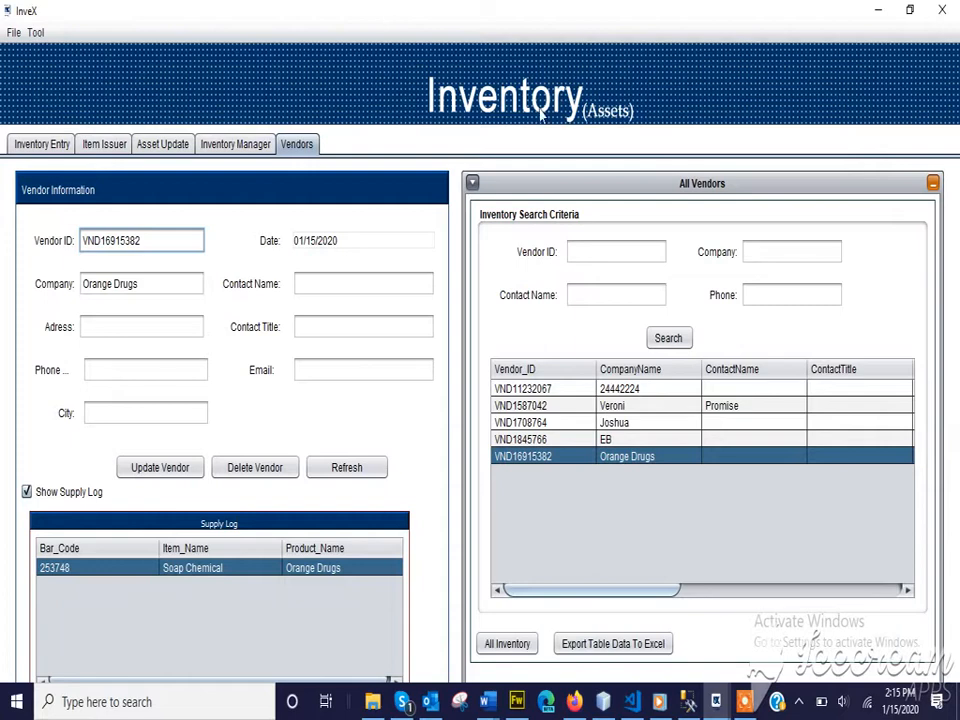
pyautogui.click(942, 11)
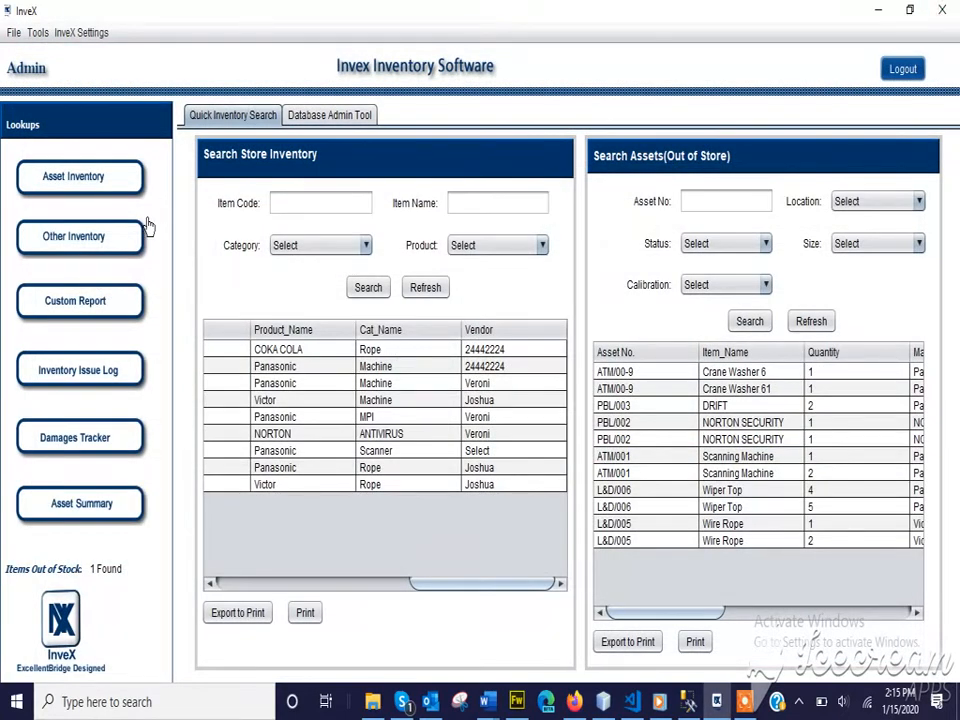
# Open Other Inventory from Lookups and dismiss the Items Out Of Stock notice.
pyautogui.click(84, 235)
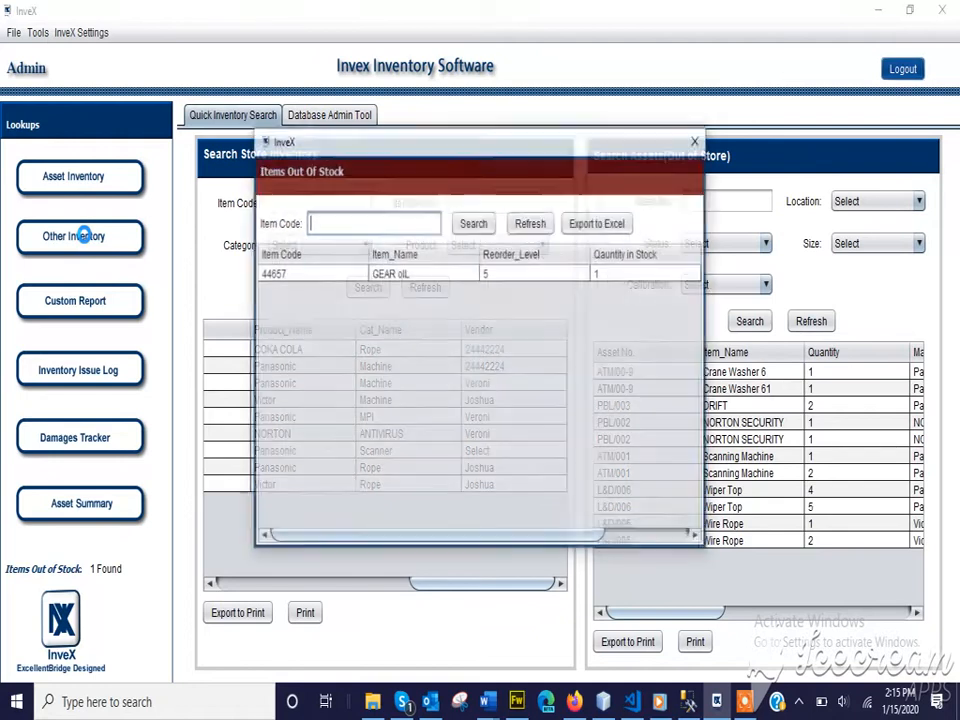
pyautogui.click(691, 148)
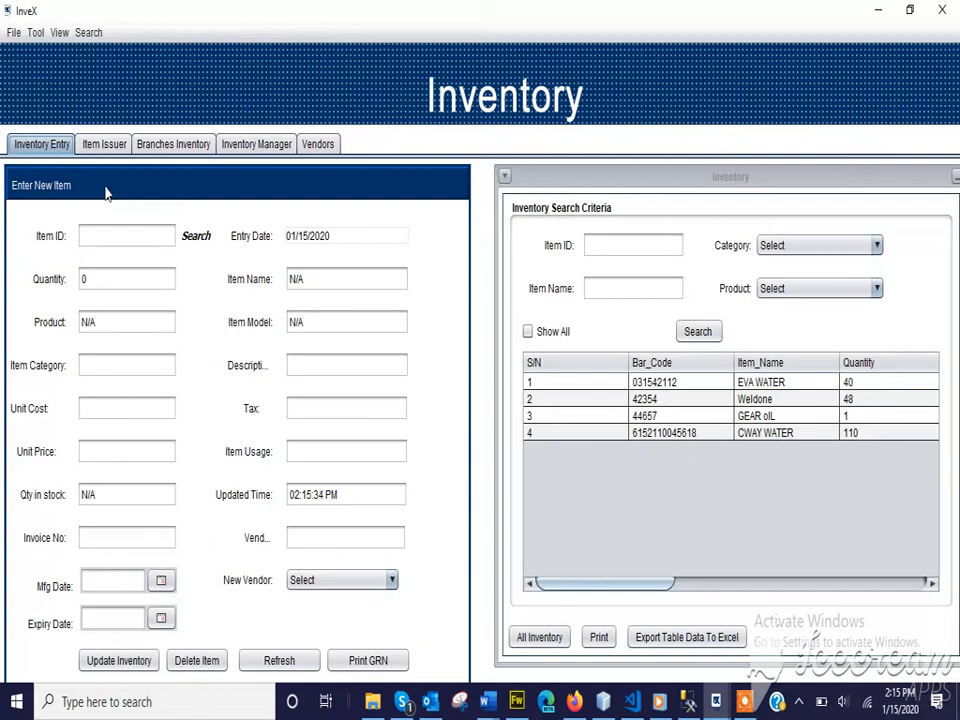
# Tour the Item Issuer, Inventory Entry, Branches Inventory, Inventory Manager and Damage Tracker tabs.
pyautogui.click(102, 145)
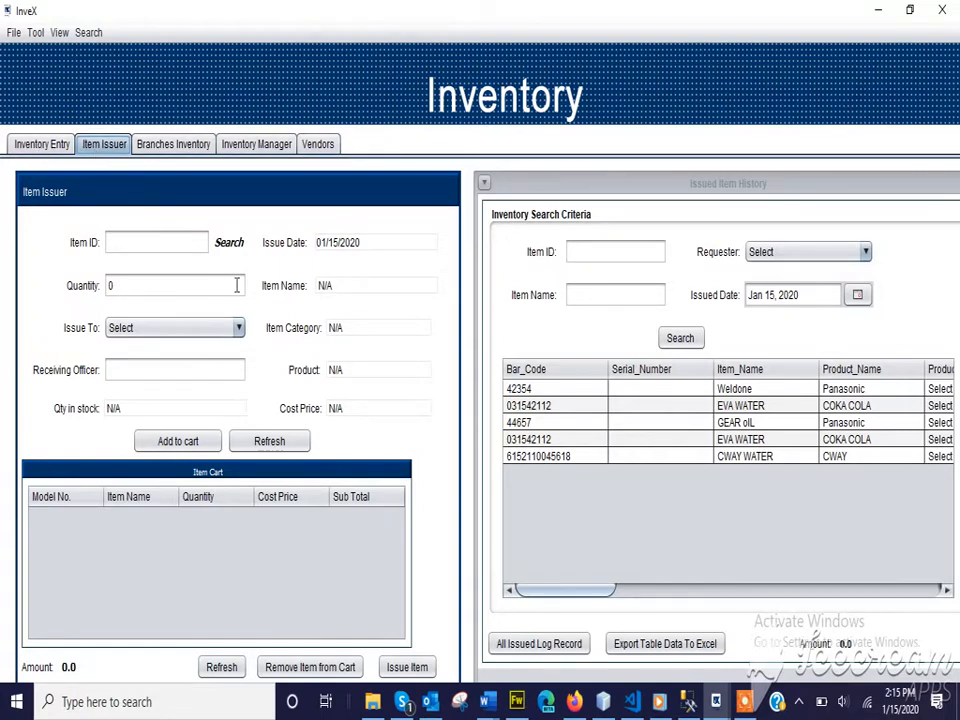
pyautogui.click(40, 145)
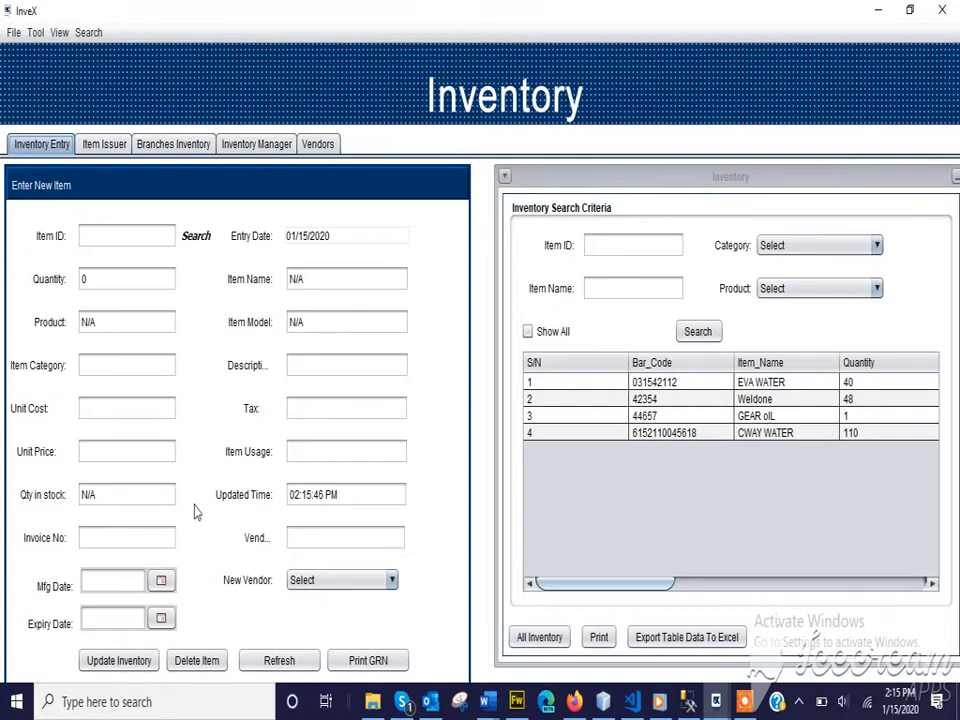
pyautogui.click(104, 145)
pyautogui.click(184, 150)
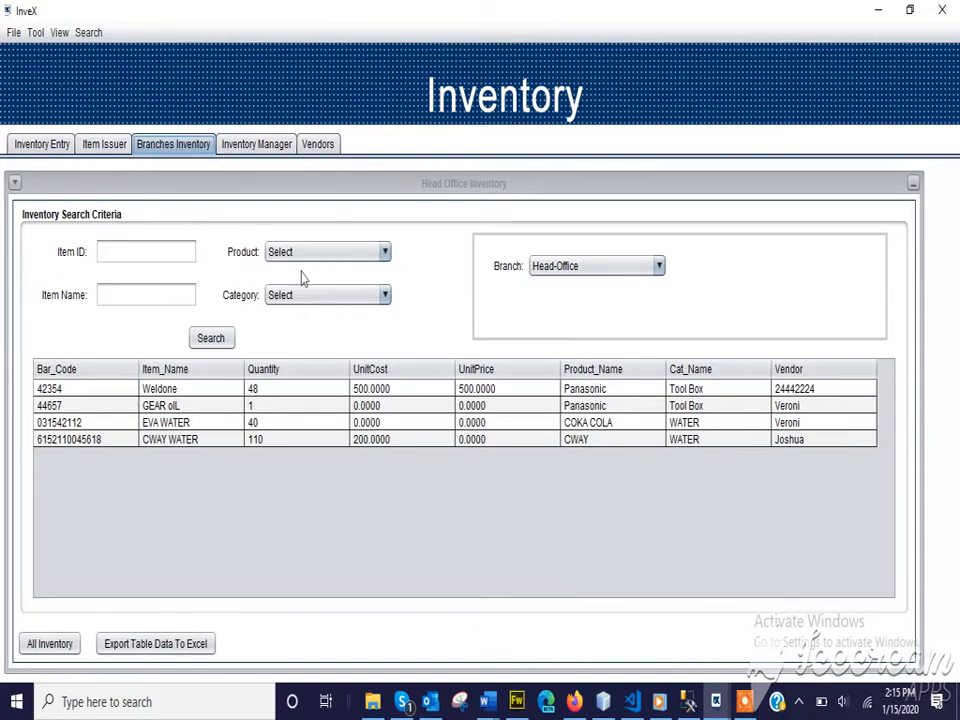
pyautogui.click(243, 146)
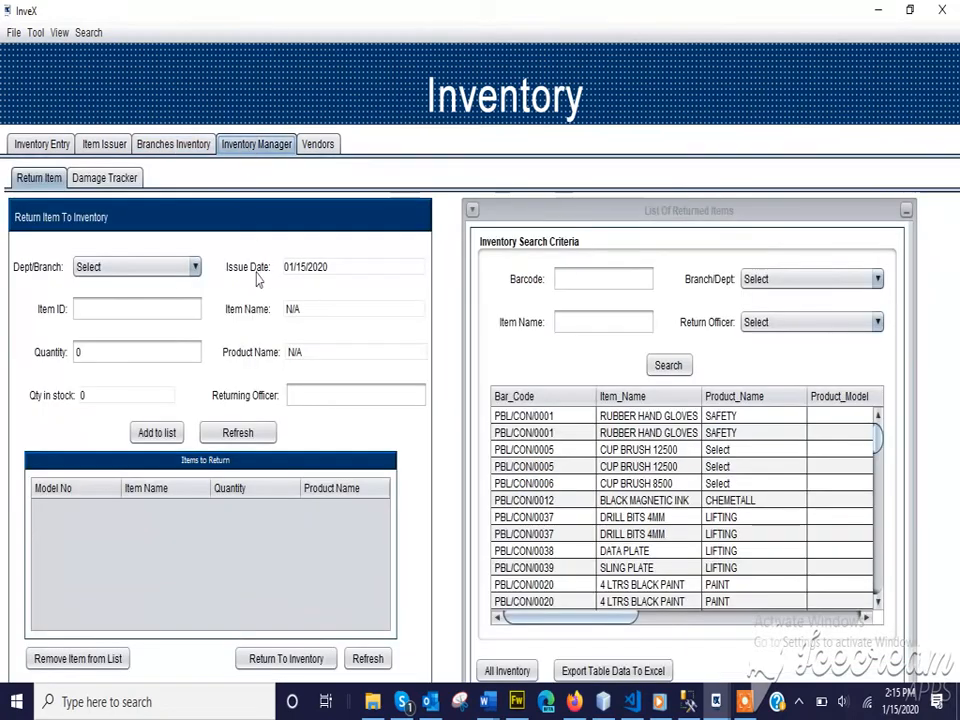
pyautogui.click(104, 178)
# Revisit Vendors, Inventory Manager, Branches, Entry and Item Issuer tabs, then close the inventory window.
pyautogui.click(335, 146)
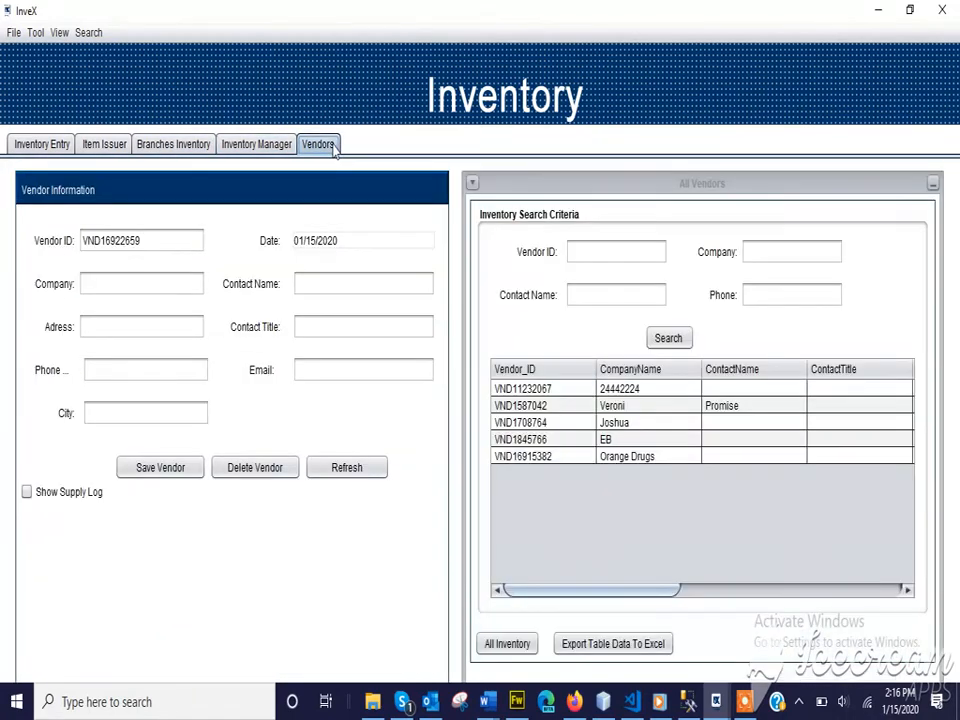
pyautogui.click(268, 148)
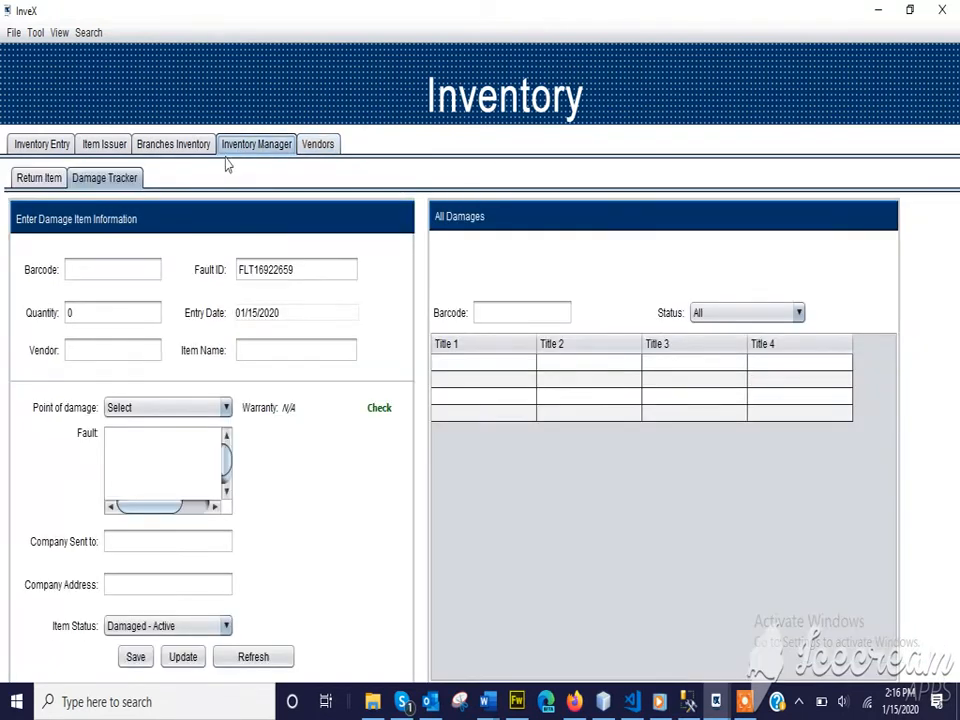
pyautogui.click(186, 149)
pyautogui.click(42, 148)
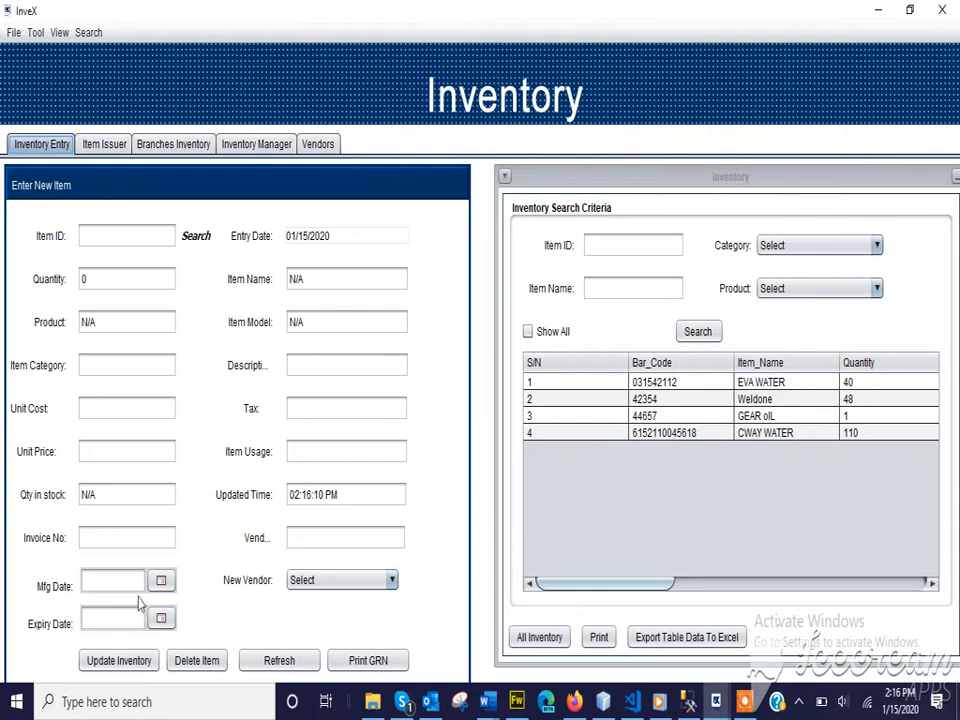
pyautogui.click(107, 146)
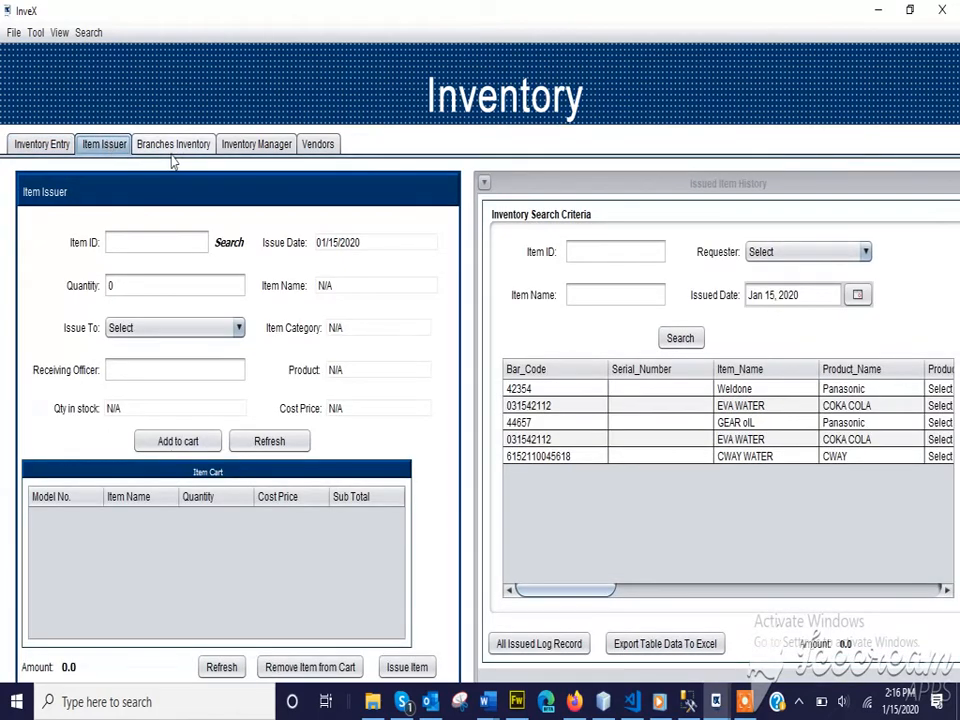
pyautogui.click(35, 33)
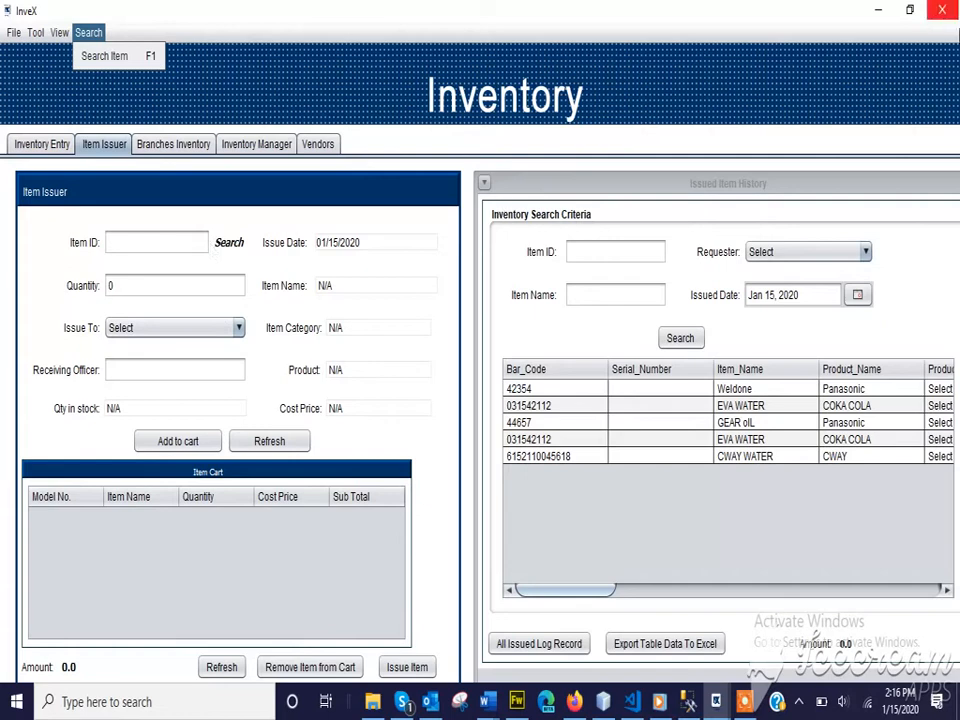
pyautogui.click(942, 10)
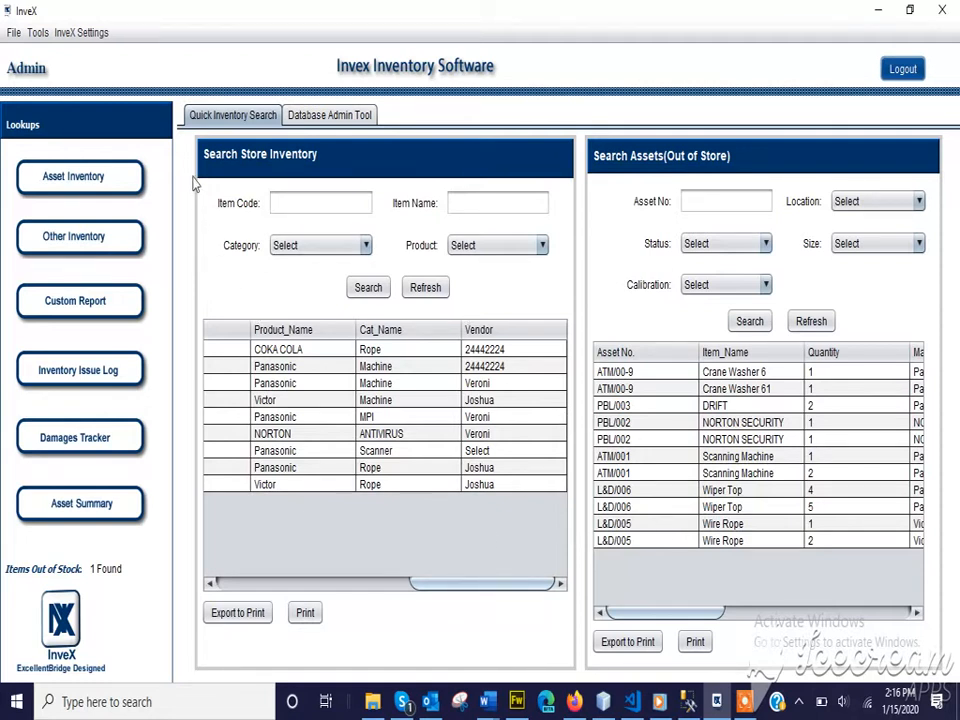
# Start a new custom report based on the Items table.
pyautogui.click(77, 306)
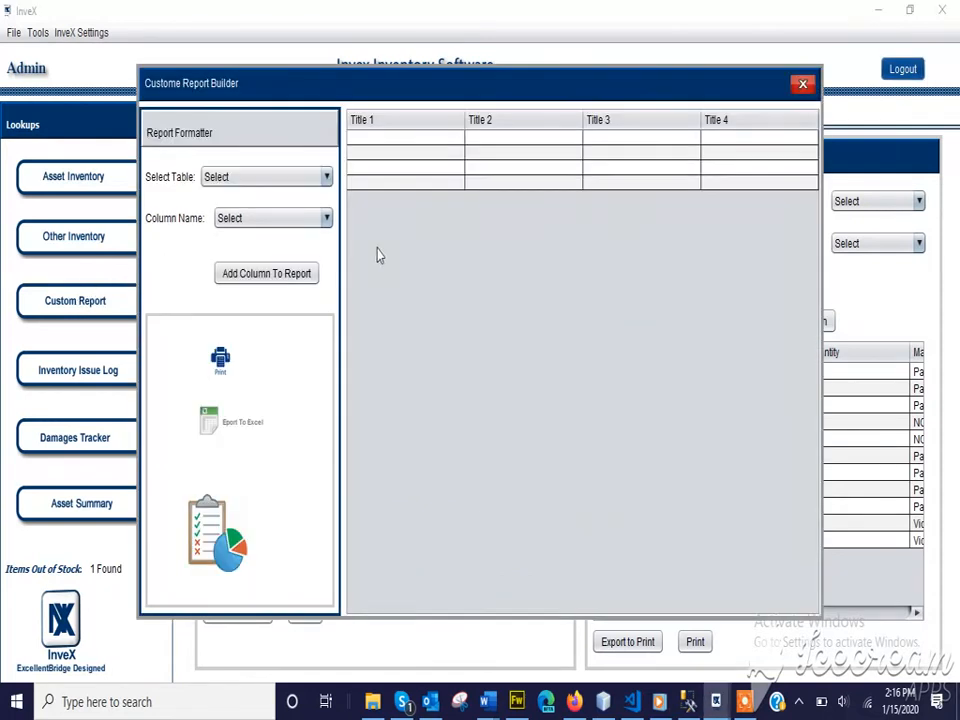
pyautogui.click(318, 180)
pyautogui.scroll(-3, 253, 285)
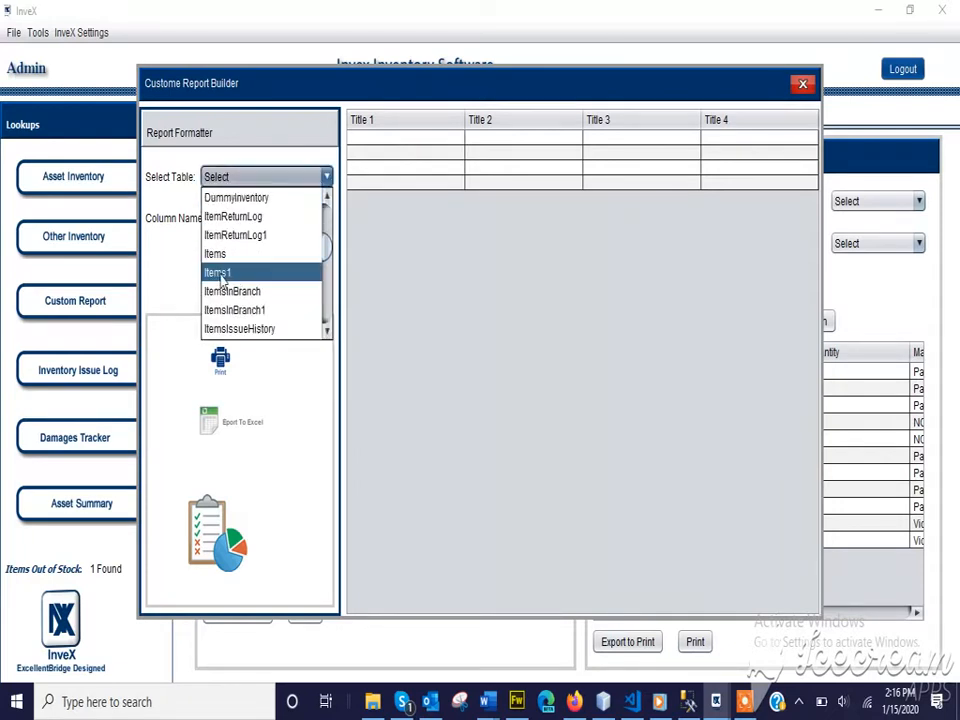
pyautogui.click(220, 255)
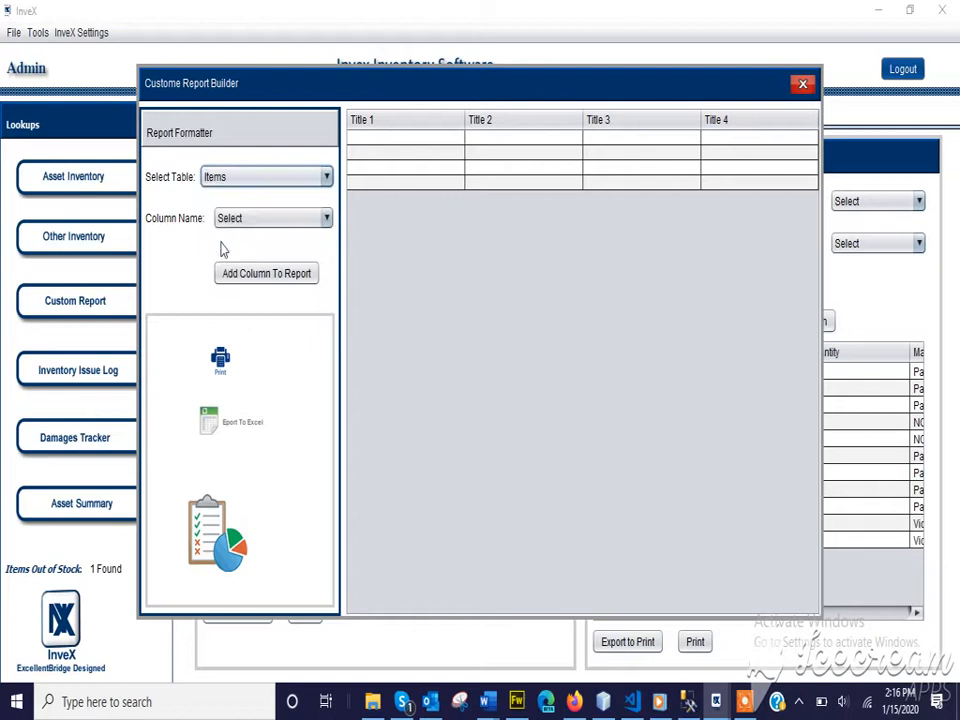
# Add the Serial_Number, Item_Name and Quantity columns to the report.
pyautogui.click(222, 217)
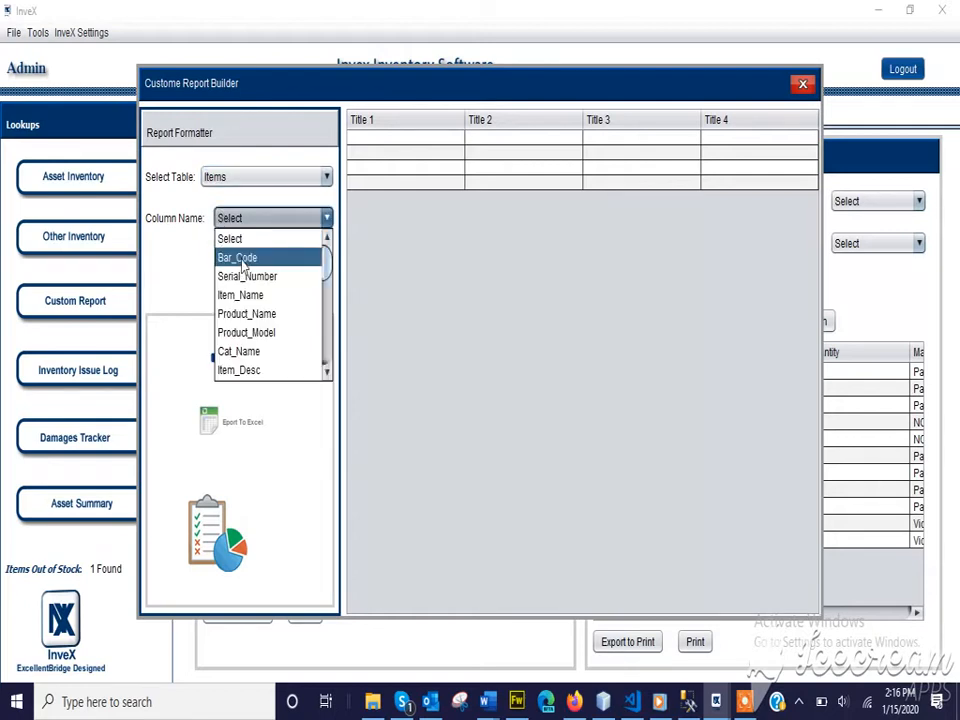
pyautogui.click(243, 276)
pyautogui.click(244, 282)
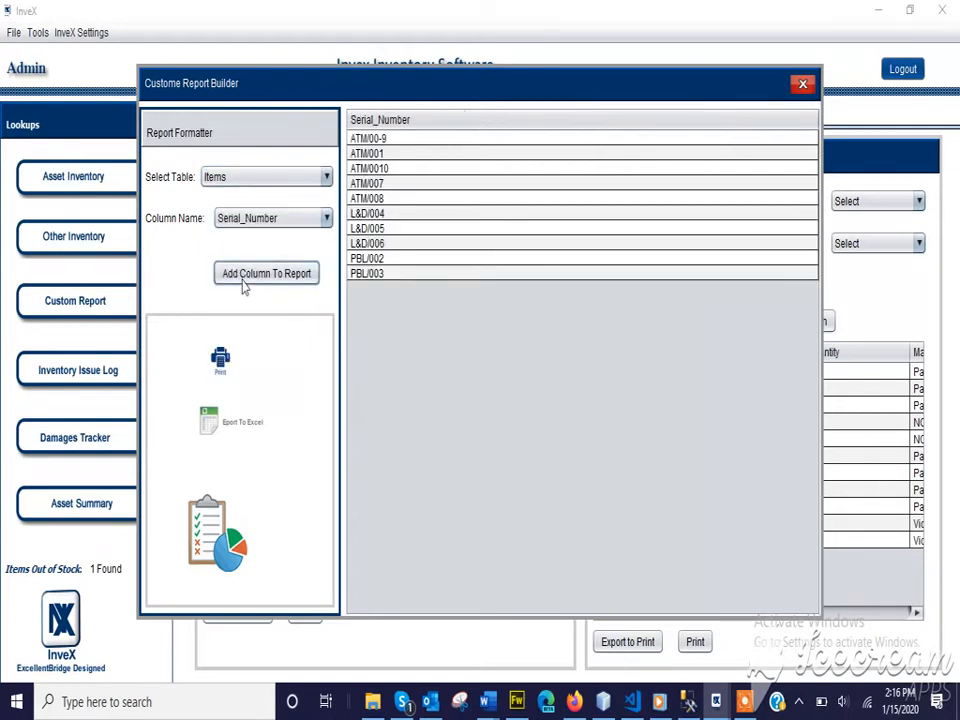
pyautogui.click(251, 218)
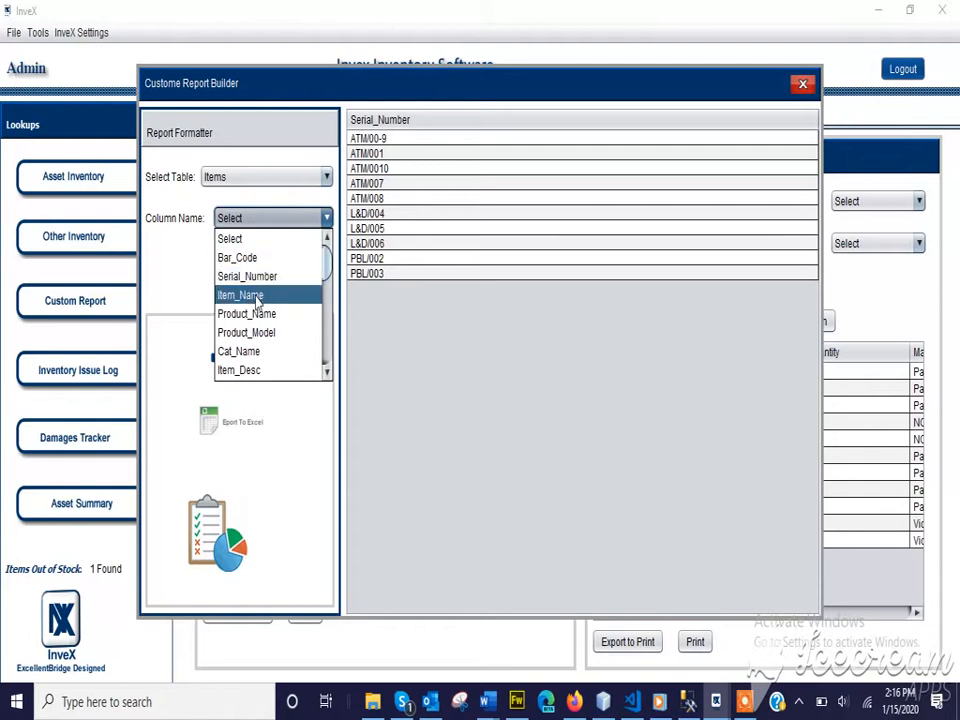
pyautogui.click(257, 296)
pyautogui.click(258, 285)
pyautogui.click(255, 218)
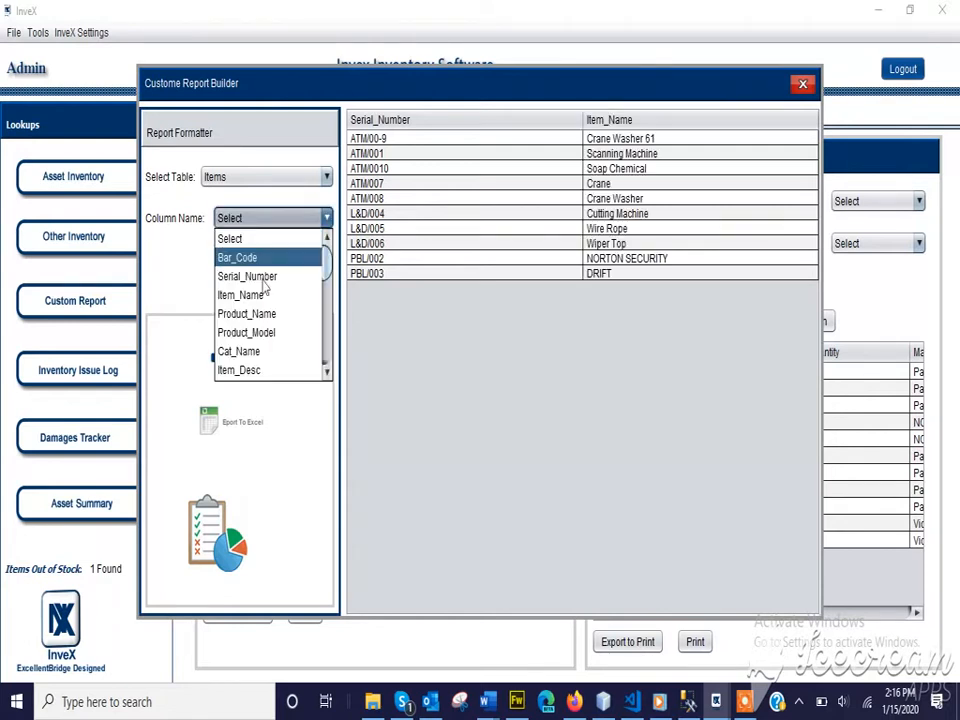
pyautogui.scroll(-1, 268, 318)
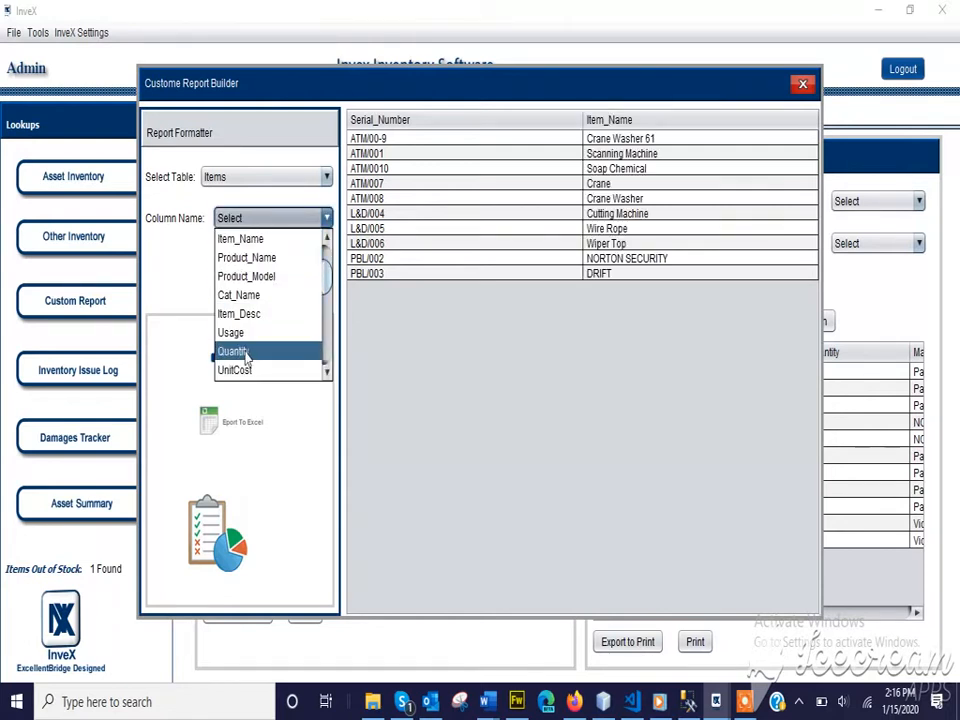
pyautogui.click(245, 352)
pyautogui.click(251, 282)
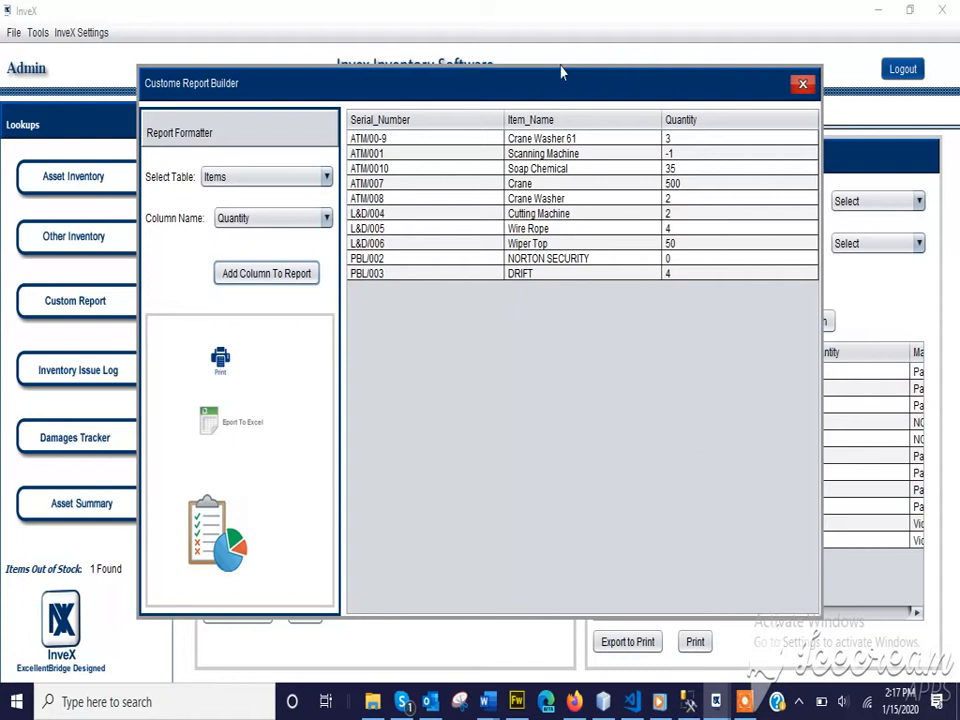
# Print the custom report with the heading corrected to 'Inventory Report'.
pyautogui.click(222, 362)
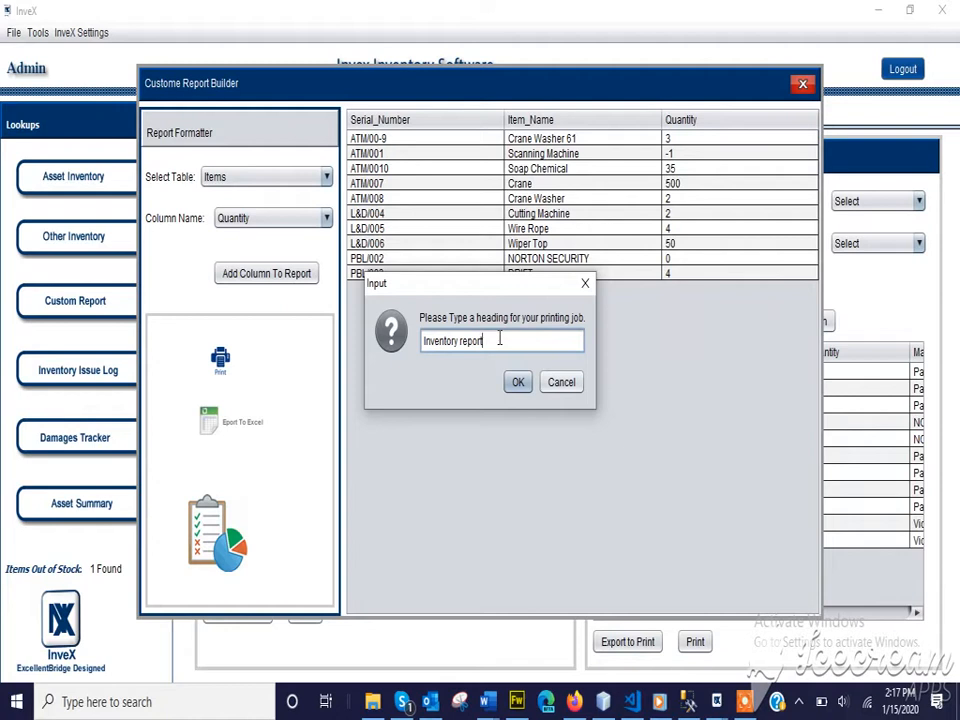
pyautogui.press('BackSpace')
pyautogui.write('R')
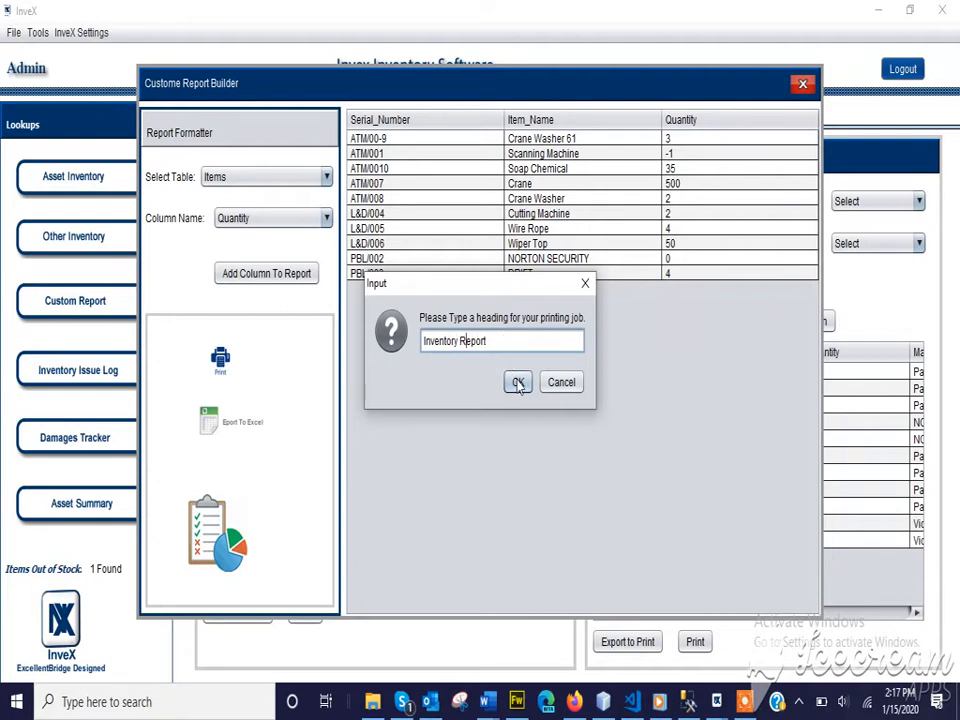
pyautogui.click(519, 386)
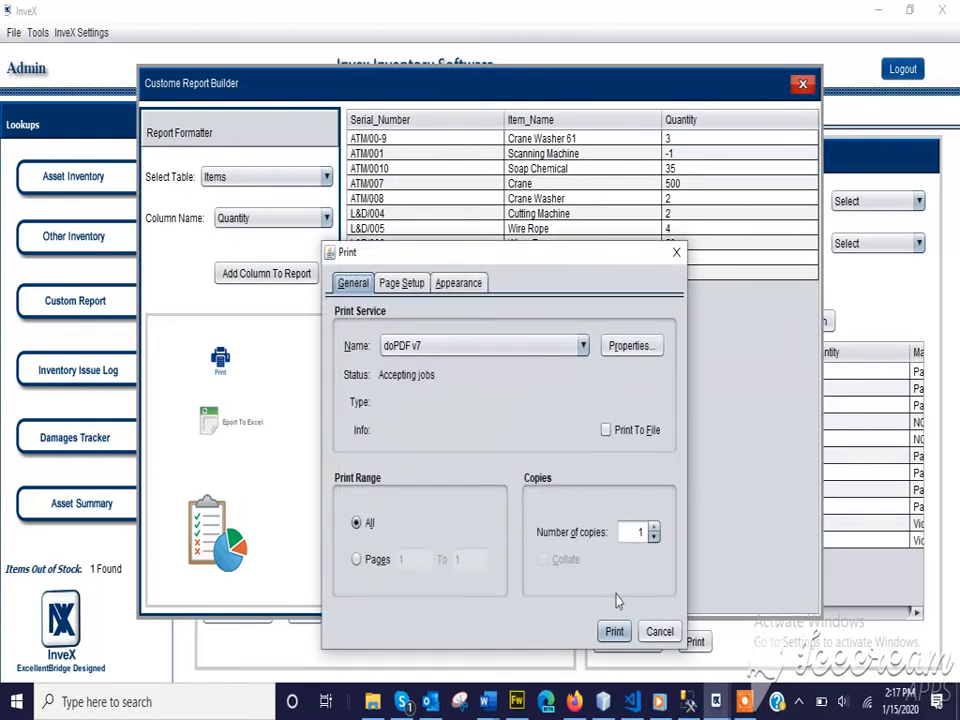
# Send it to doPDF as Java Printing.pdf, replacing the existing file.
pyautogui.click(612, 633)
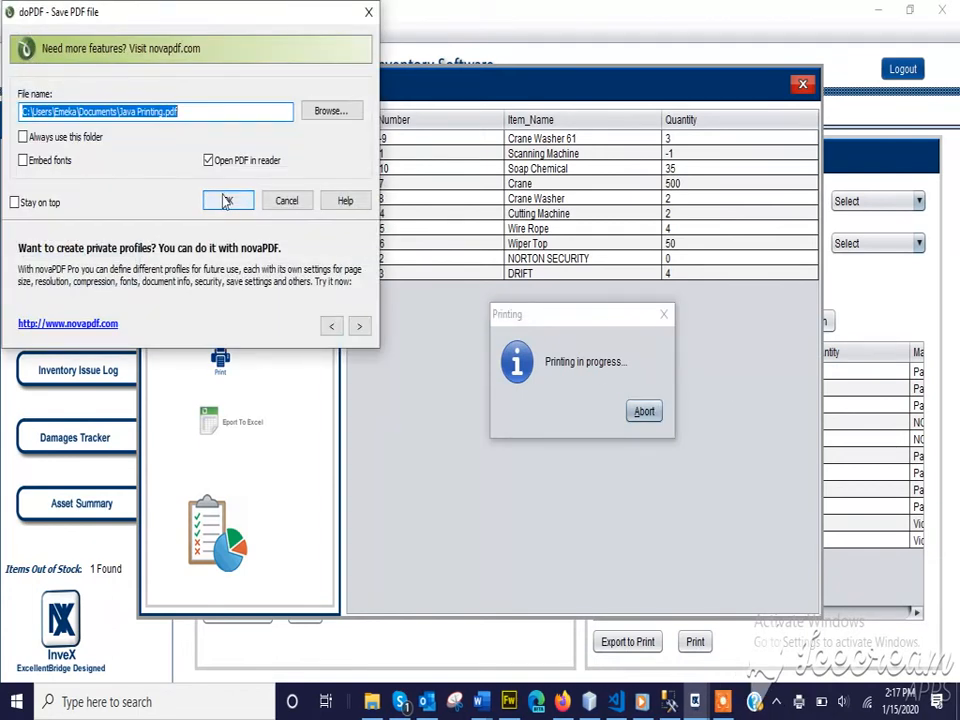
pyautogui.click(226, 201)
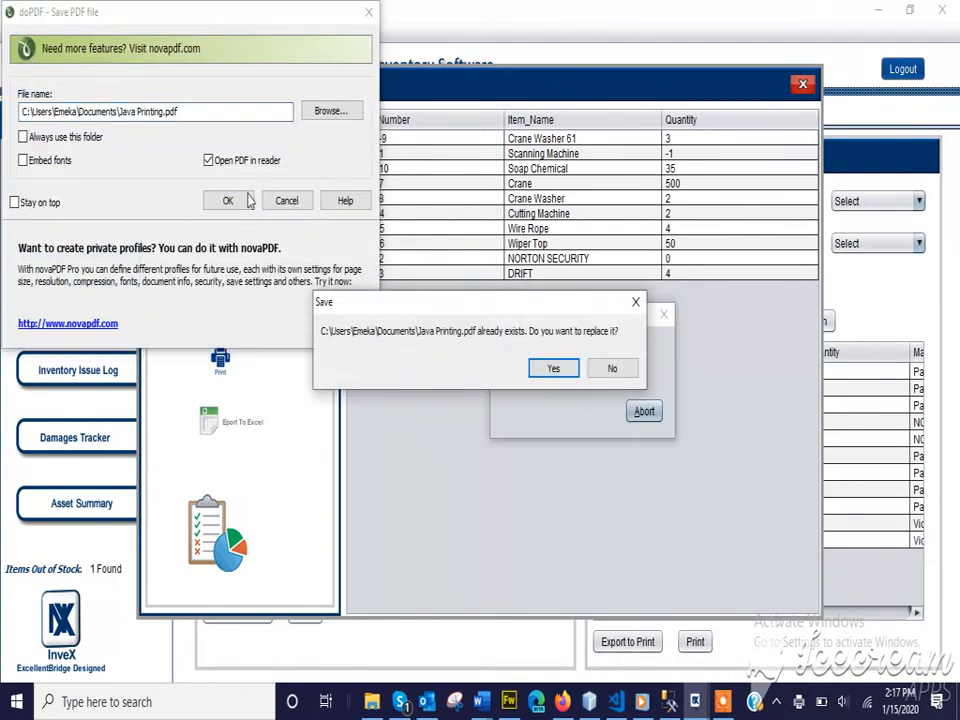
pyautogui.click(554, 370)
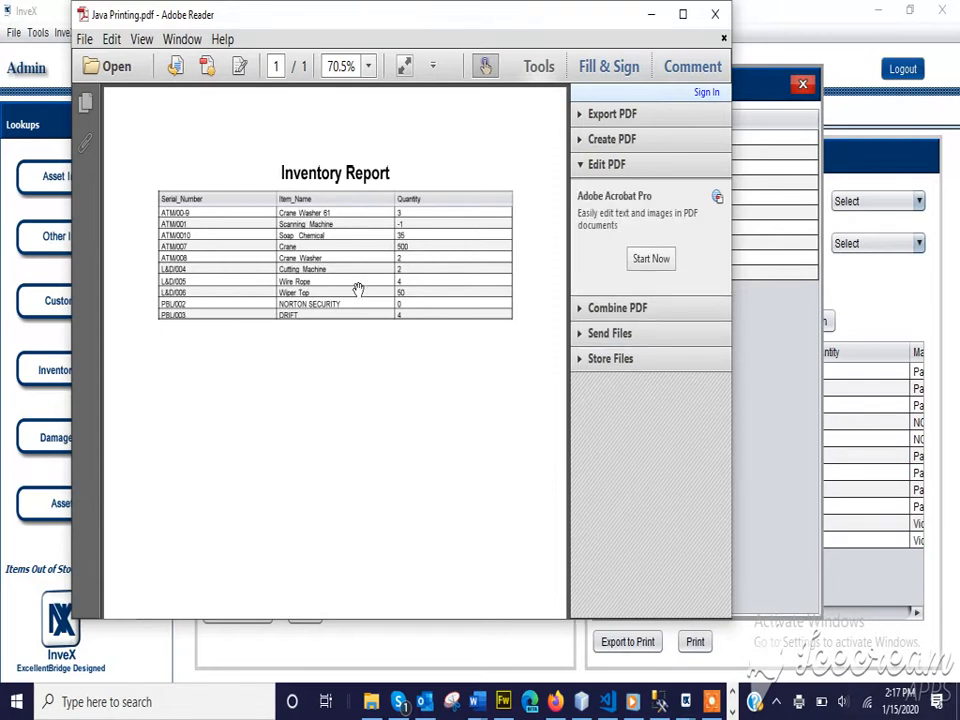
# Close Adobe Reader after checking the ten-item Inventory Report in Java Printing.pdf.
pyautogui.click(713, 15)
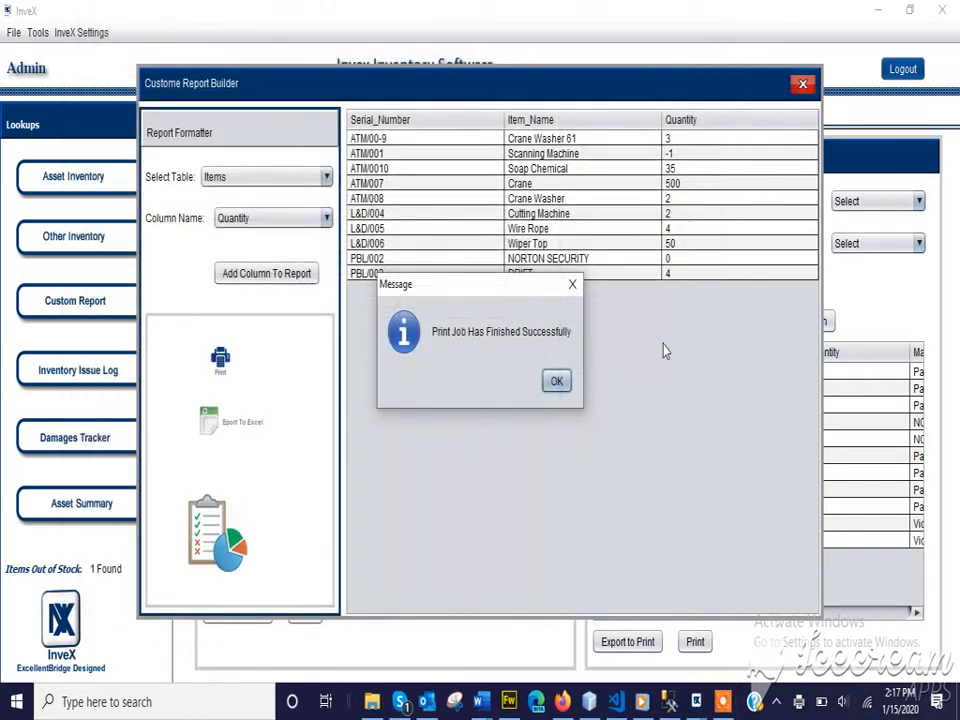
# Close the inventory report builder and start a new custom report on the Vendor table.
pyautogui.click(557, 379)
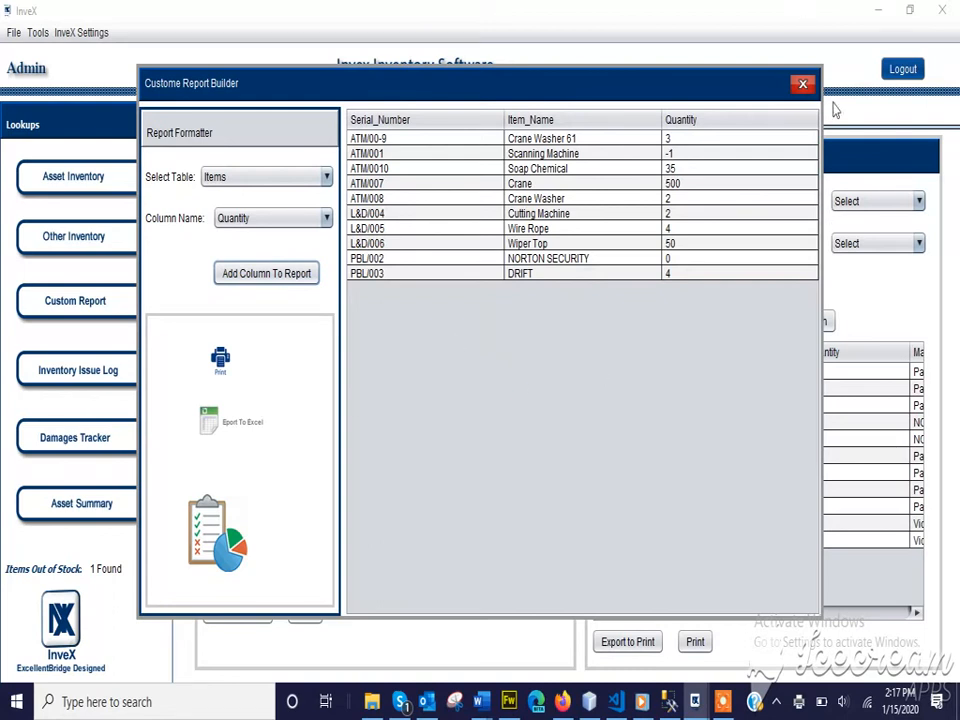
pyautogui.click(803, 85)
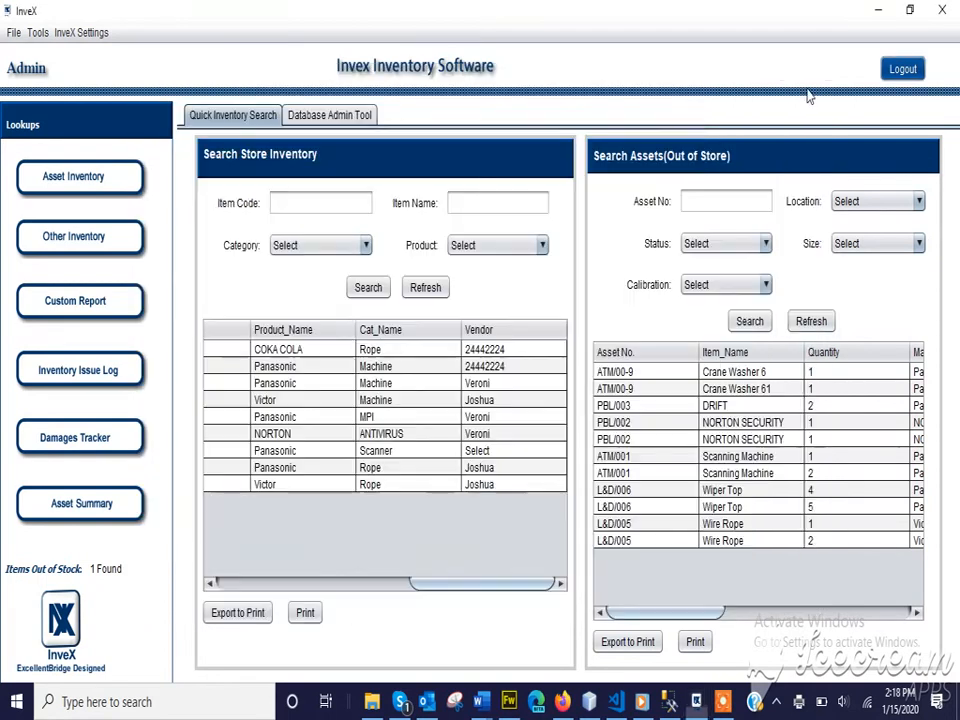
pyautogui.click(70, 306)
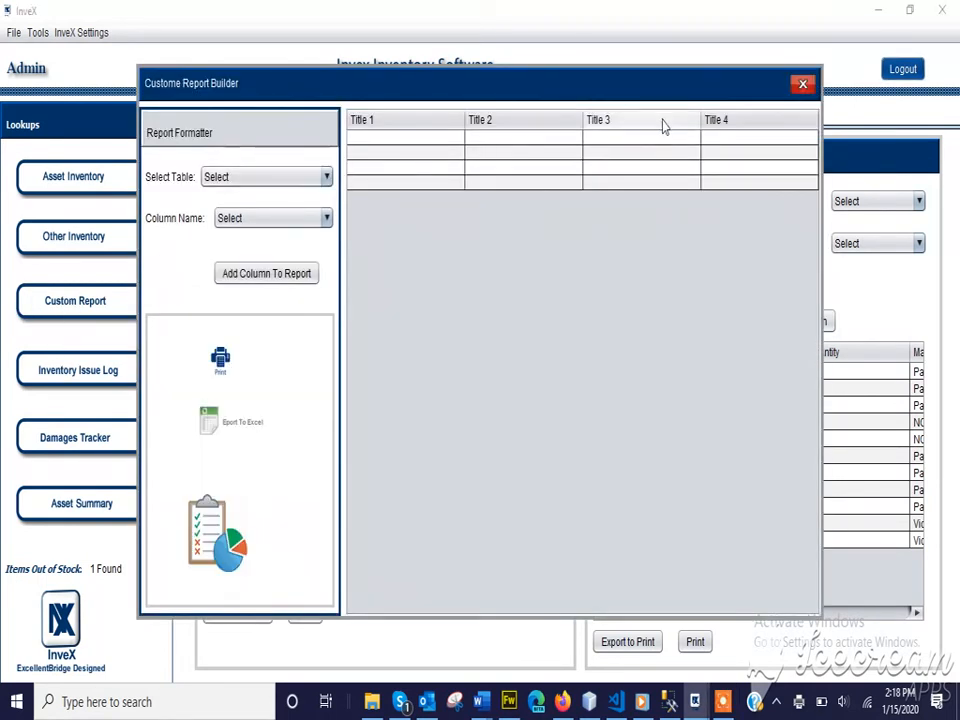
pyautogui.click(268, 184)
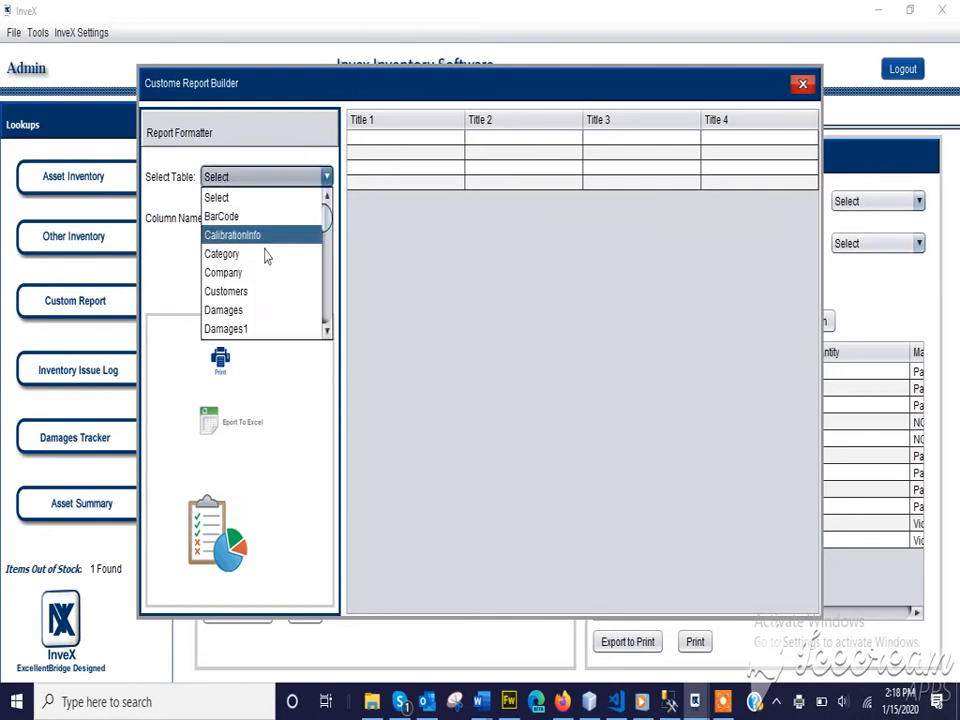
pyautogui.scroll(-5, 264, 291)
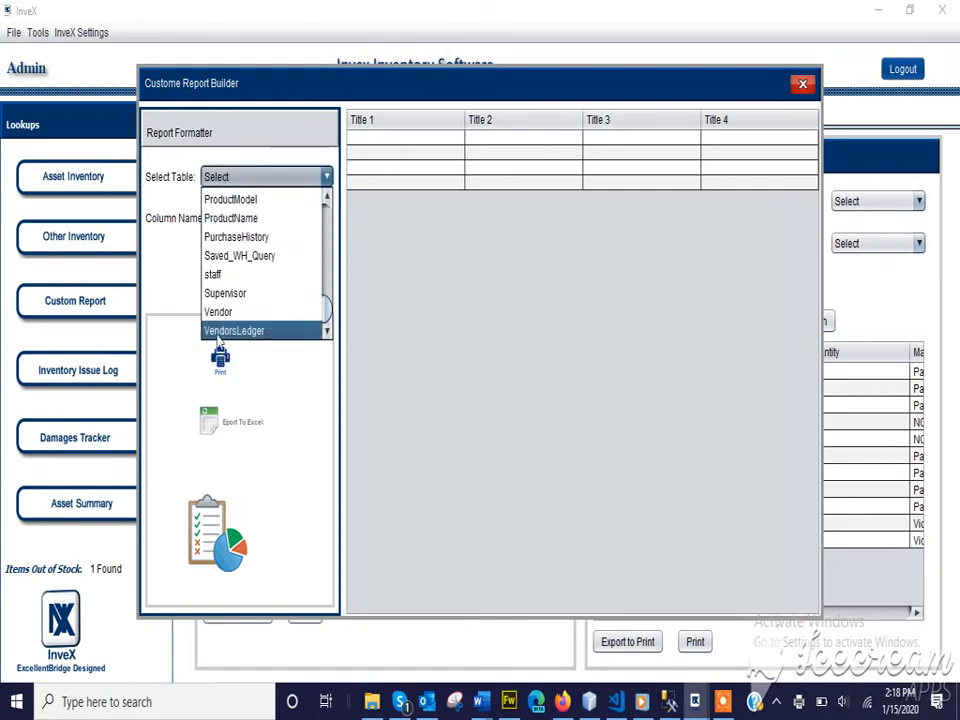
pyautogui.click(222, 312)
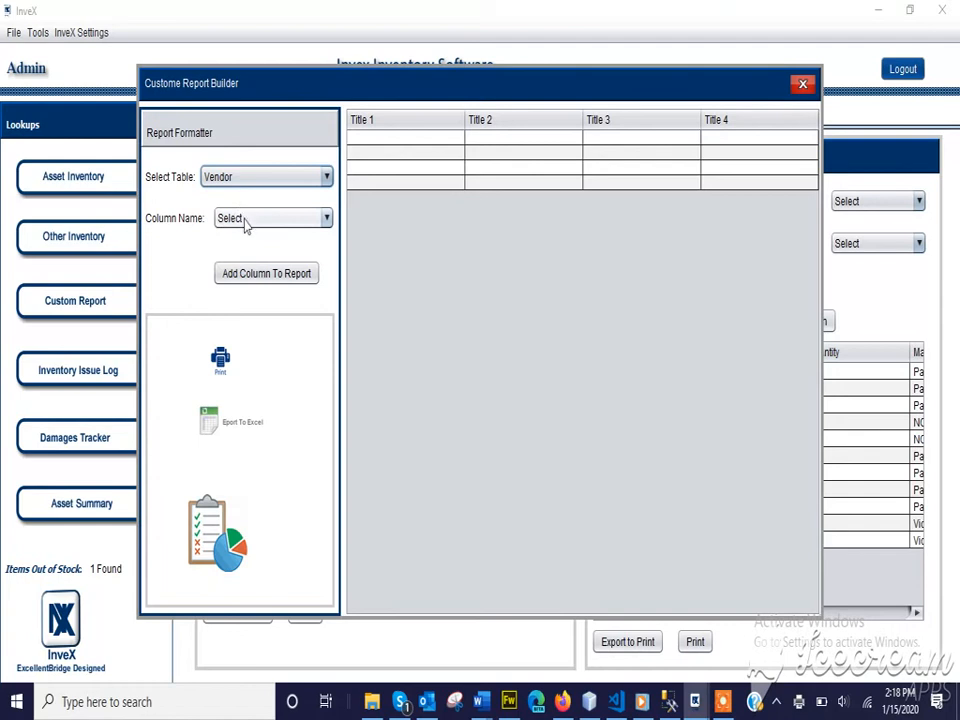
# Add the CompanyName and Phone columns to the vendor report.
pyautogui.click(245, 220)
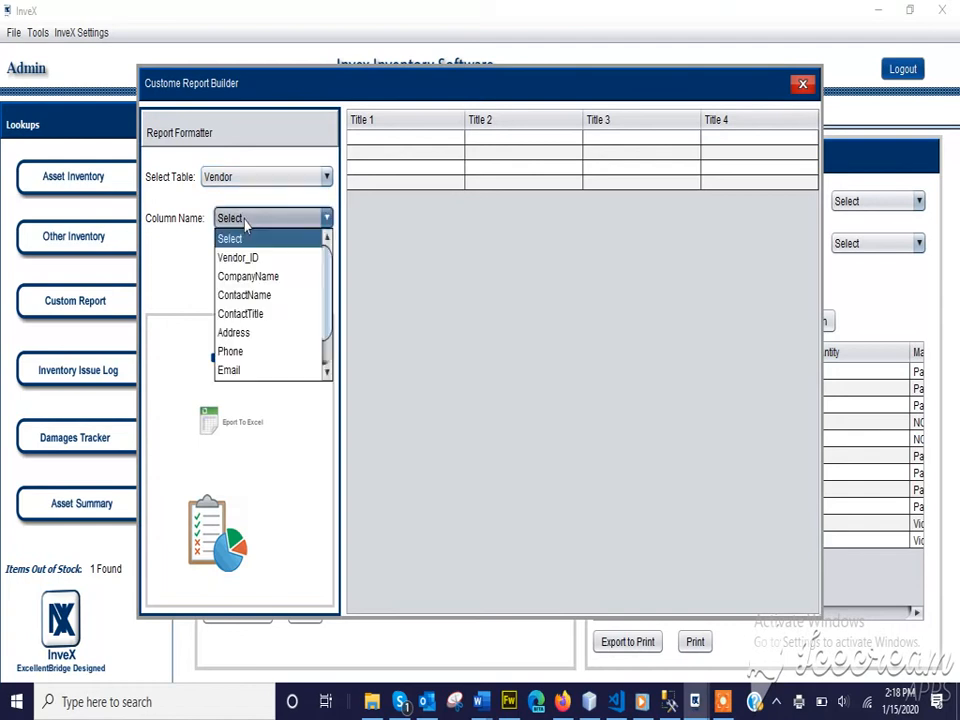
pyautogui.click(258, 276)
pyautogui.click(256, 278)
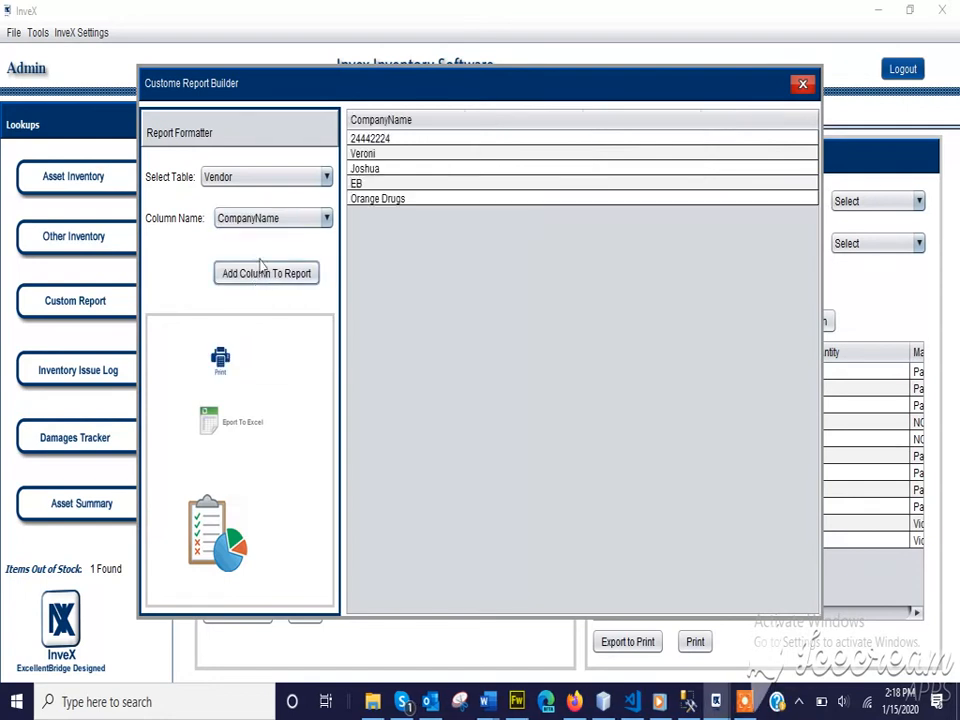
pyautogui.click(272, 222)
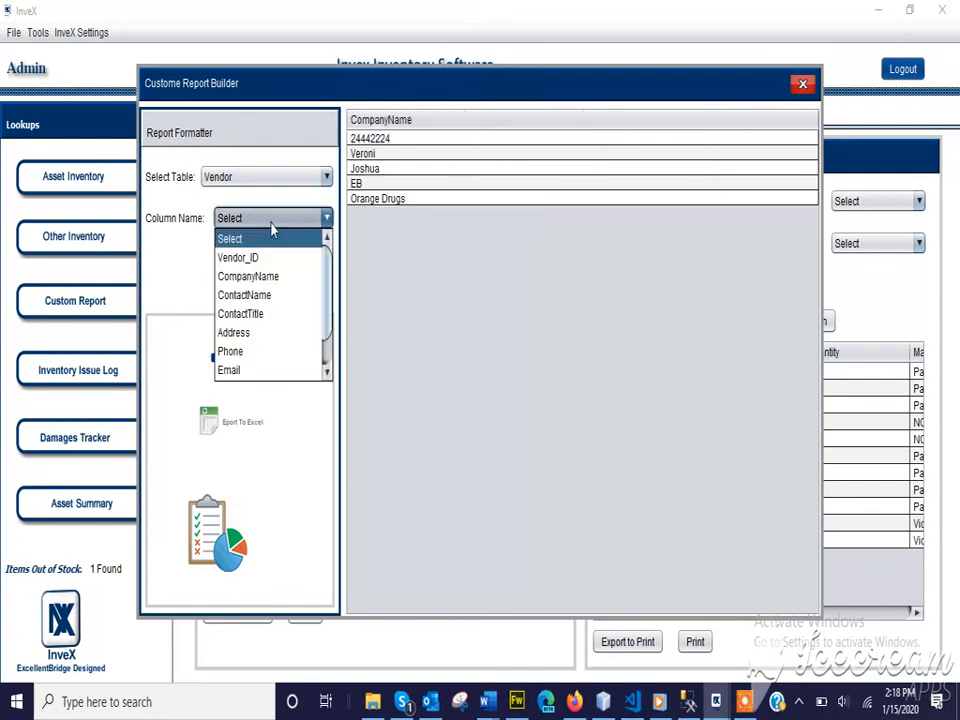
pyautogui.click(253, 355)
pyautogui.click(276, 273)
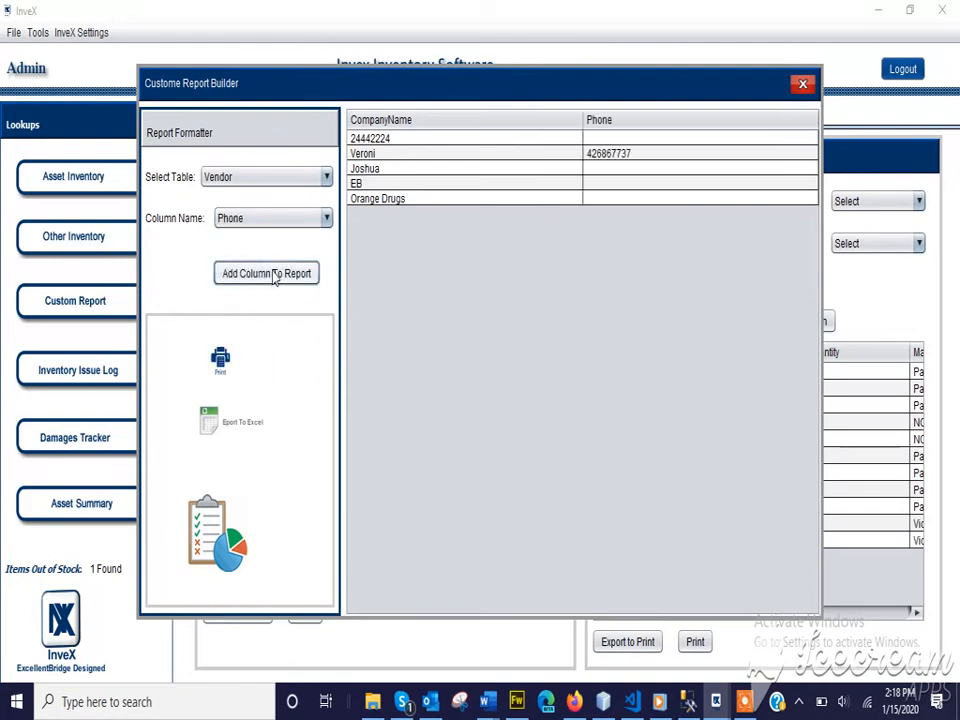
# Add the Email and Address columns, then close the report builder.
pyautogui.click(272, 218)
pyautogui.click(262, 370)
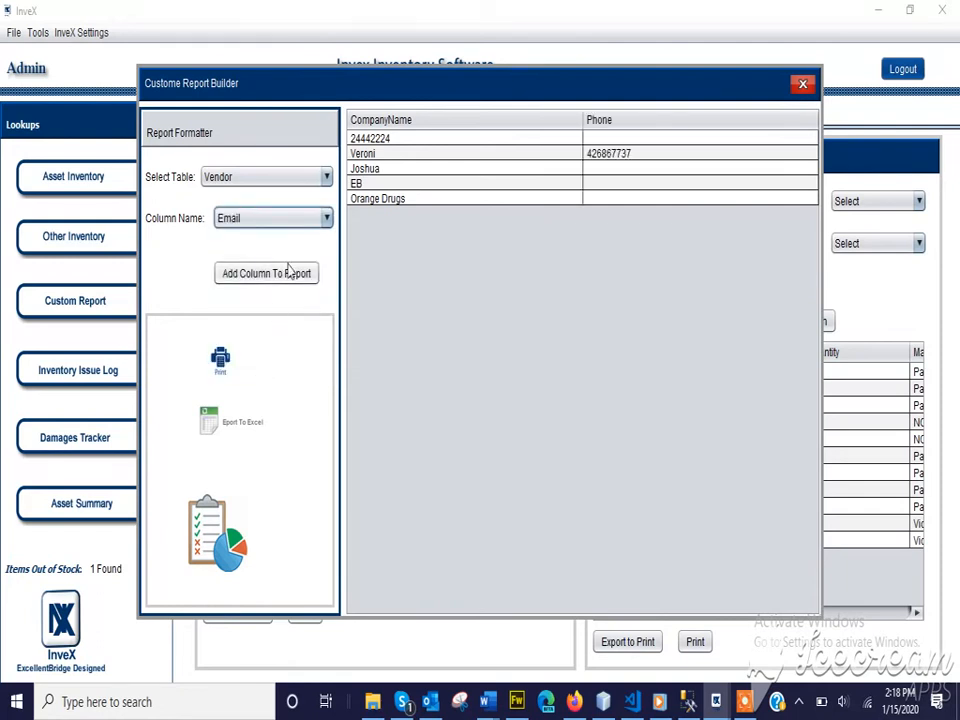
pyautogui.click(279, 272)
pyautogui.click(280, 224)
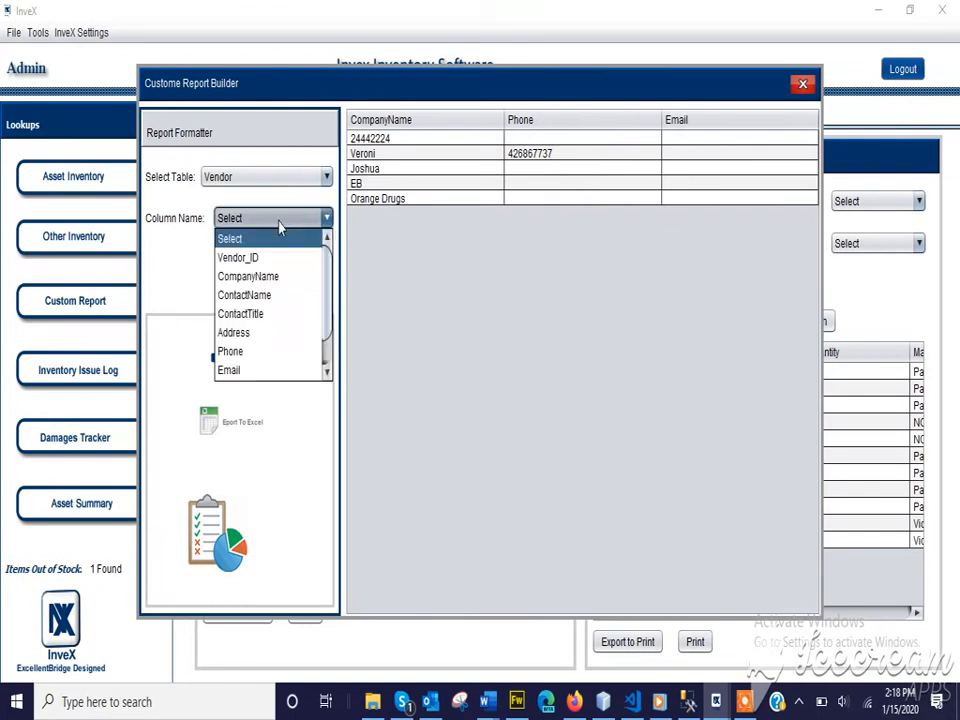
pyautogui.click(257, 333)
pyautogui.click(265, 280)
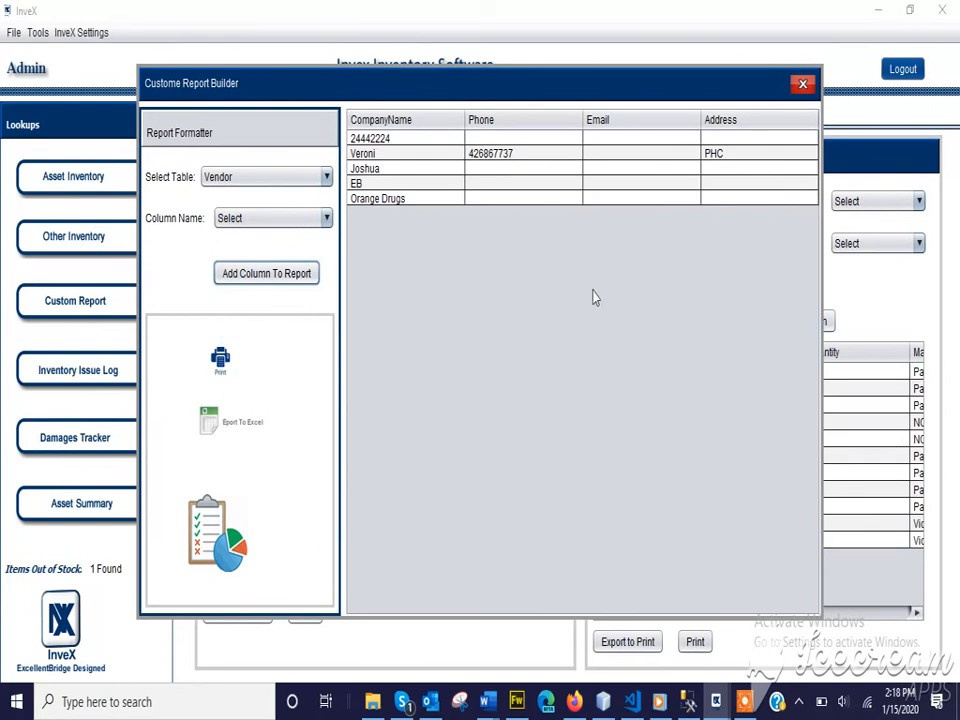
pyautogui.click(803, 86)
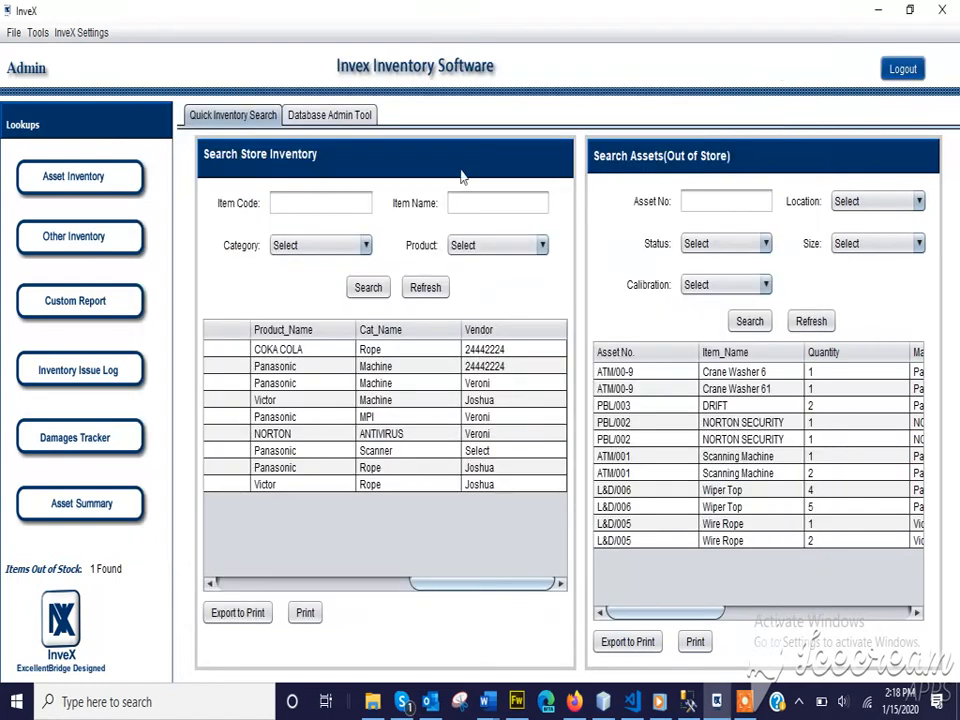
# Review the Item Issue History log and close it.
pyautogui.click(90, 383)
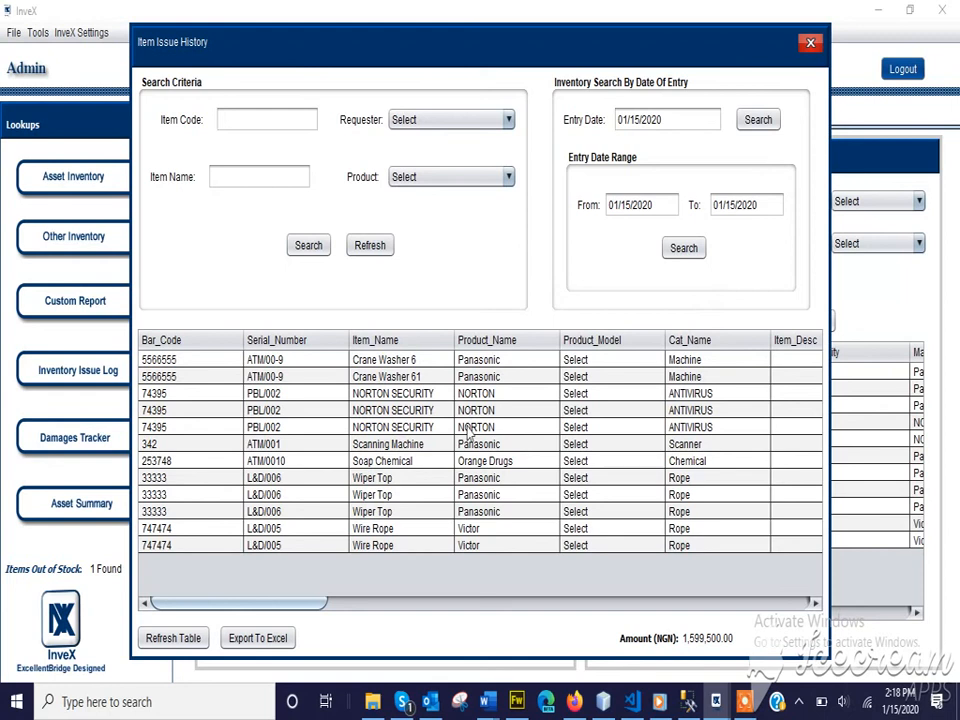
pyautogui.click(810, 45)
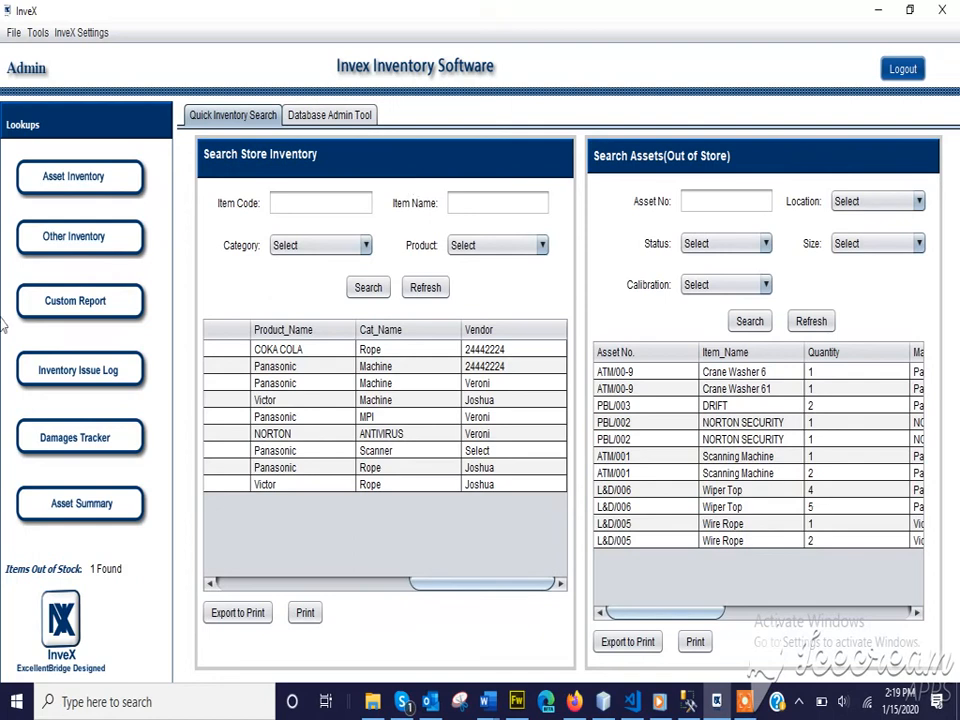
pyautogui.click(74, 432)
pyautogui.click(697, 49)
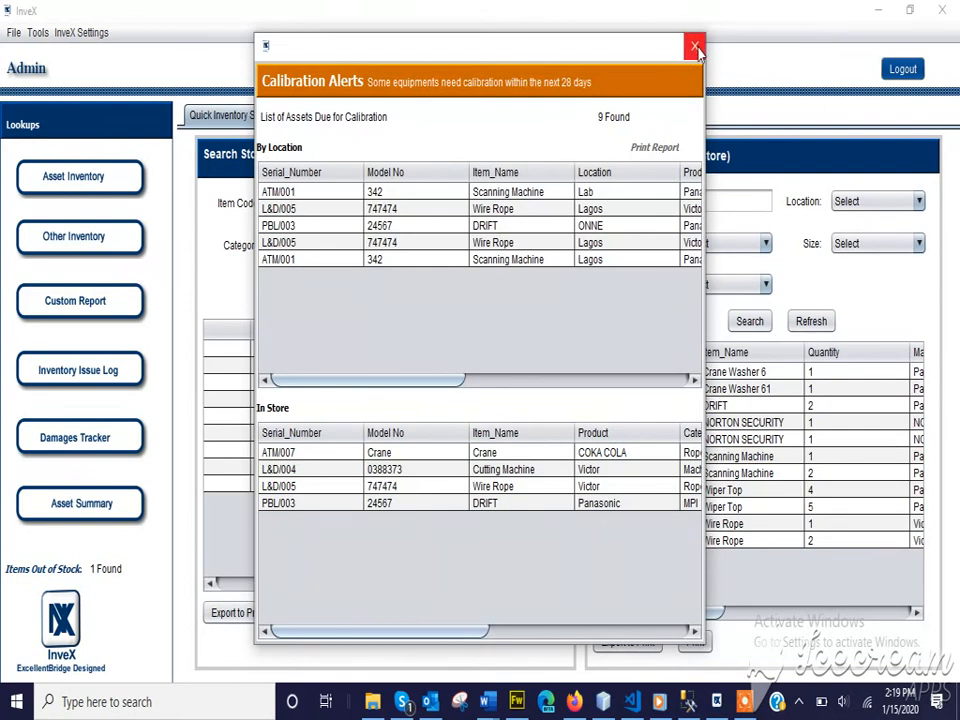
pyautogui.click(697, 49)
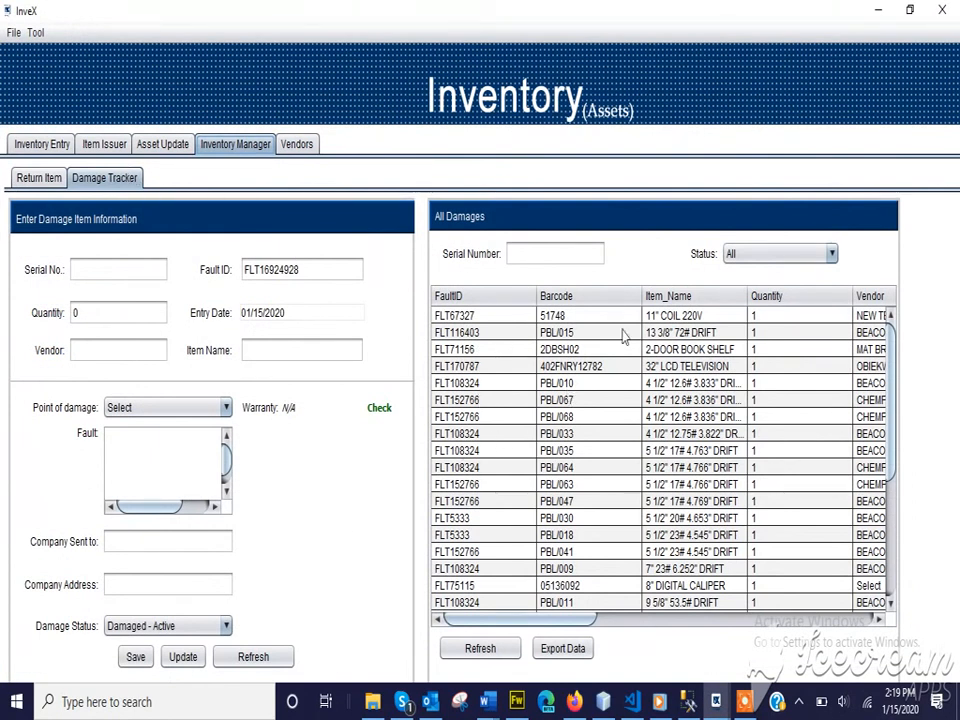
pyautogui.click(942, 10)
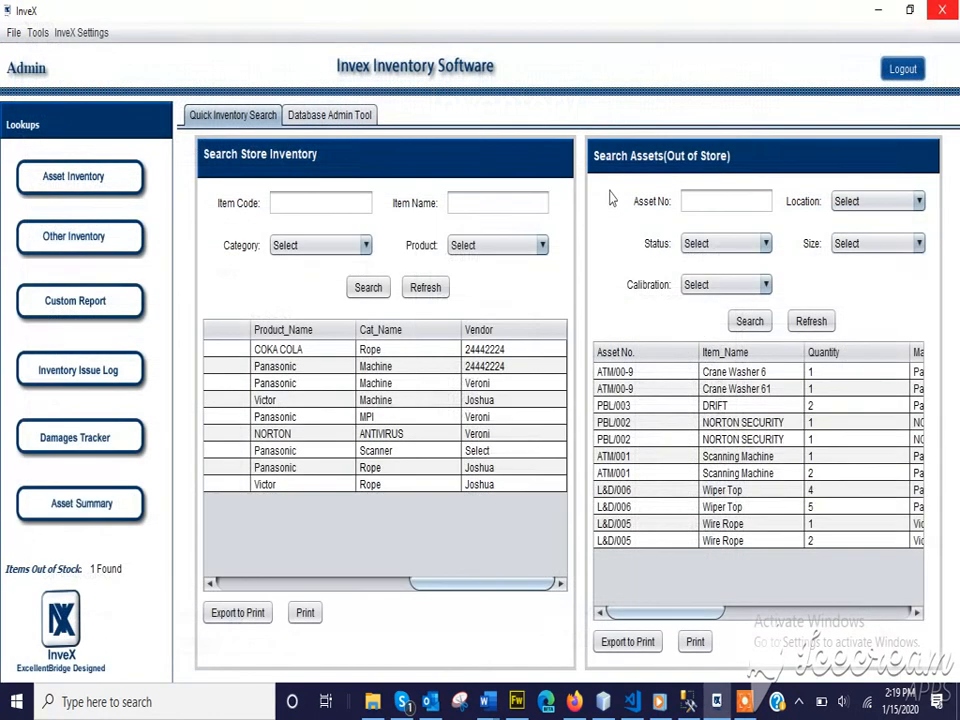
pyautogui.click(77, 512)
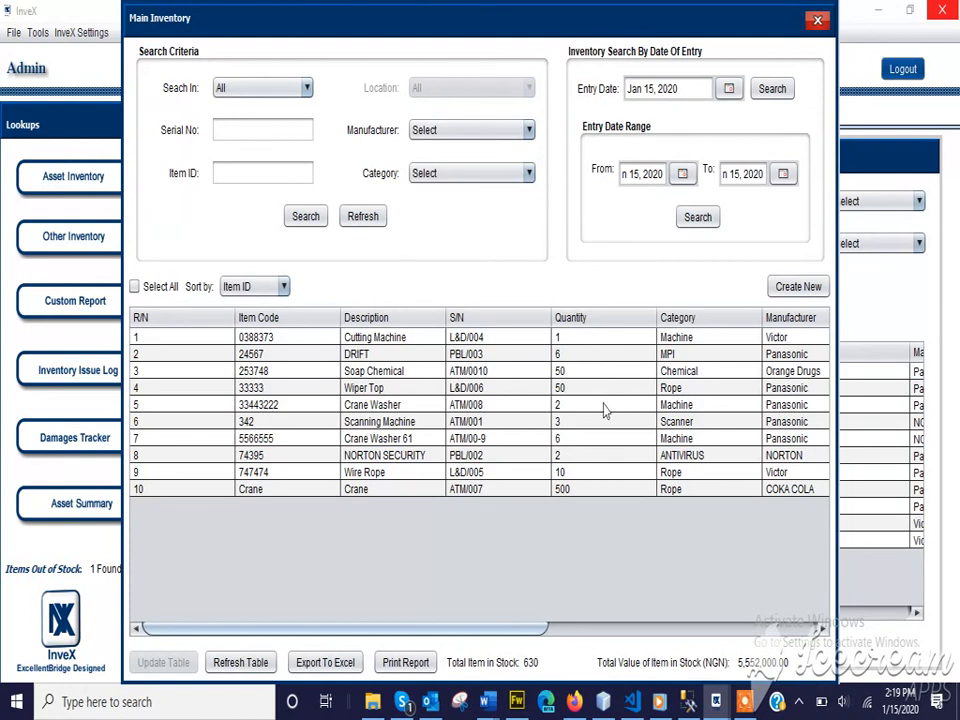
# Filter the Main Inventory by Location, choosing PH Branch.
pyautogui.click(264, 91)
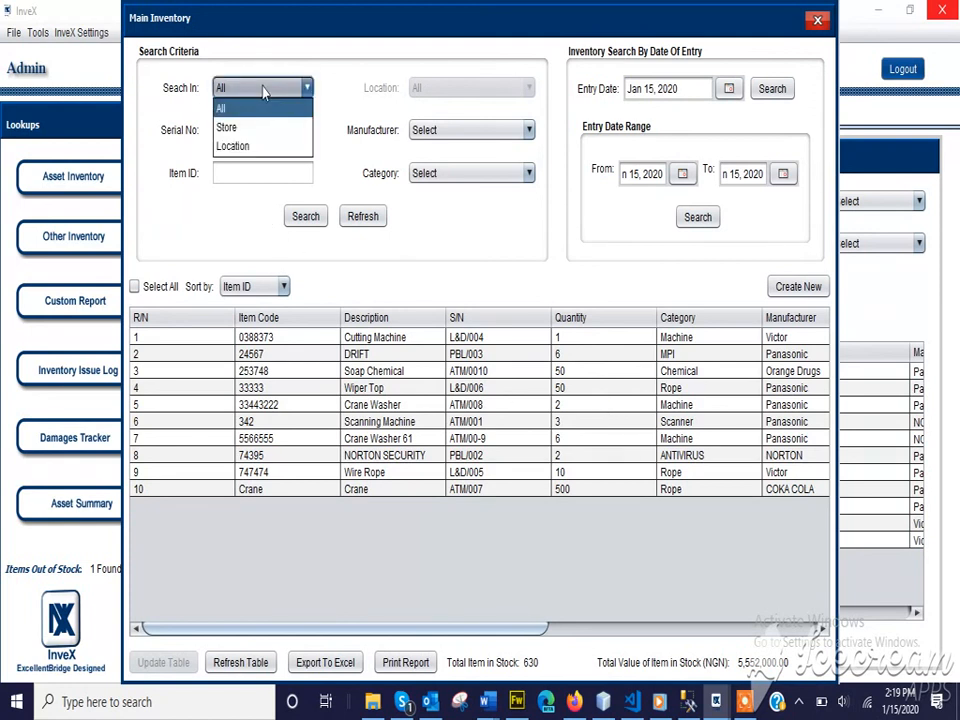
pyautogui.click(262, 148)
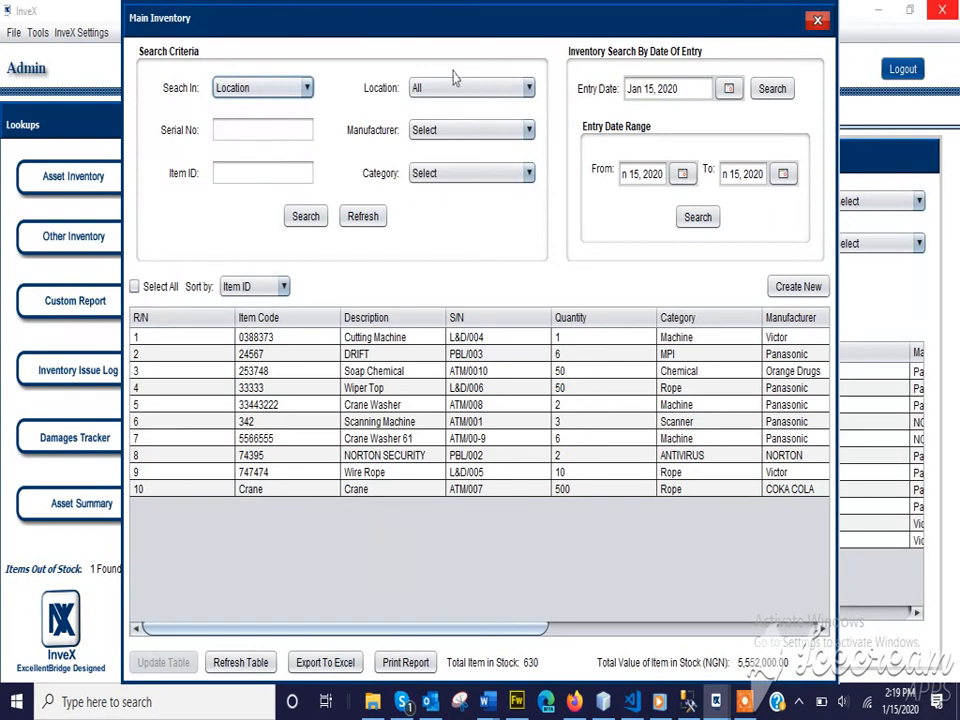
pyautogui.click(461, 89)
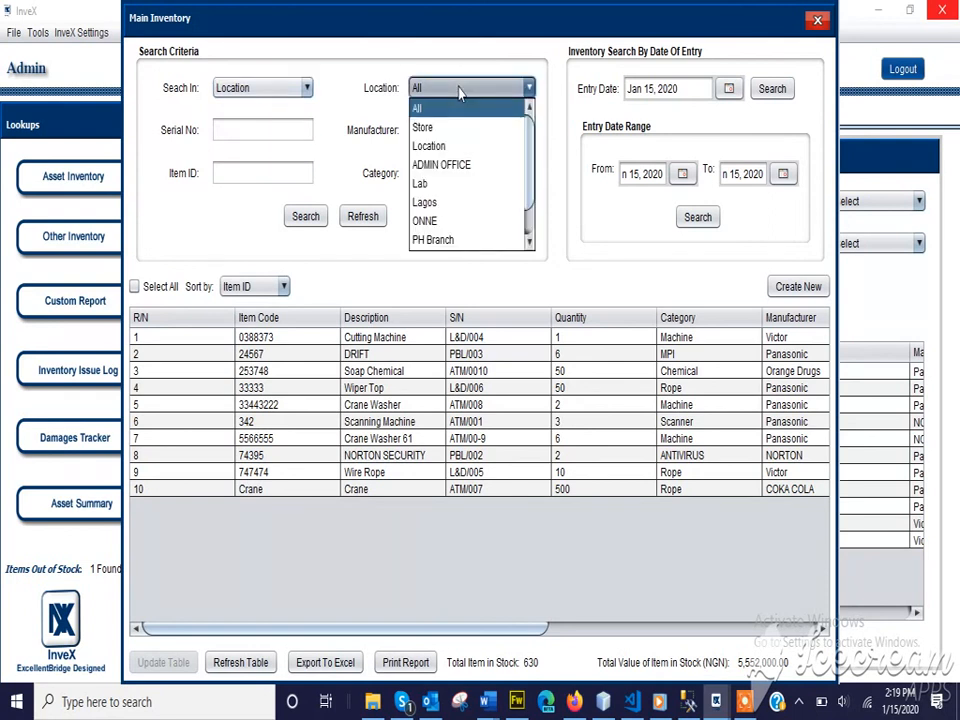
pyautogui.click(475, 240)
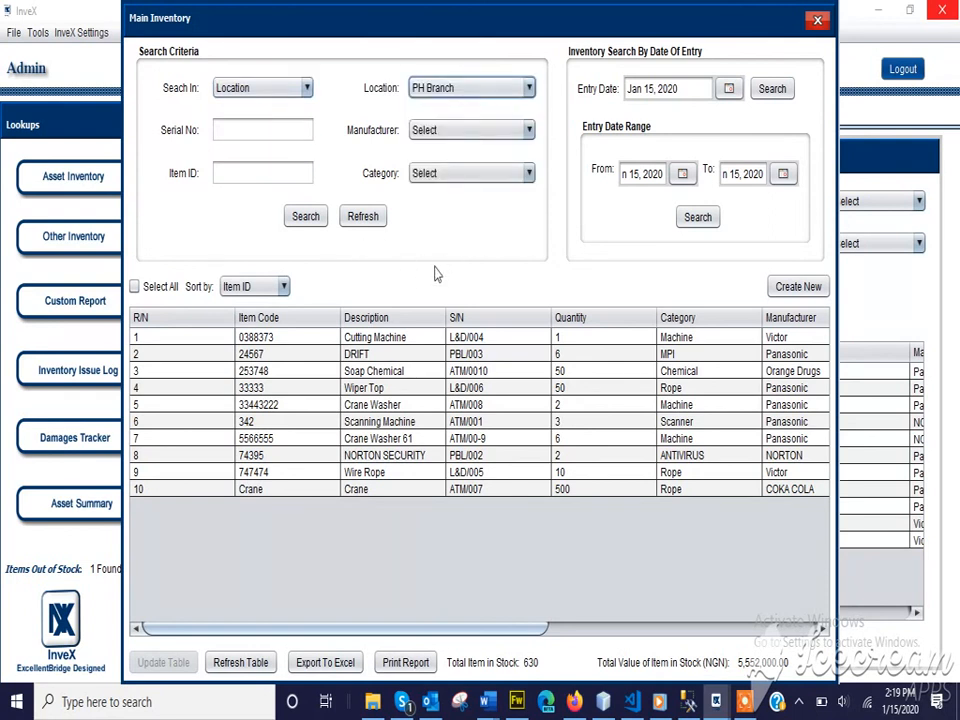